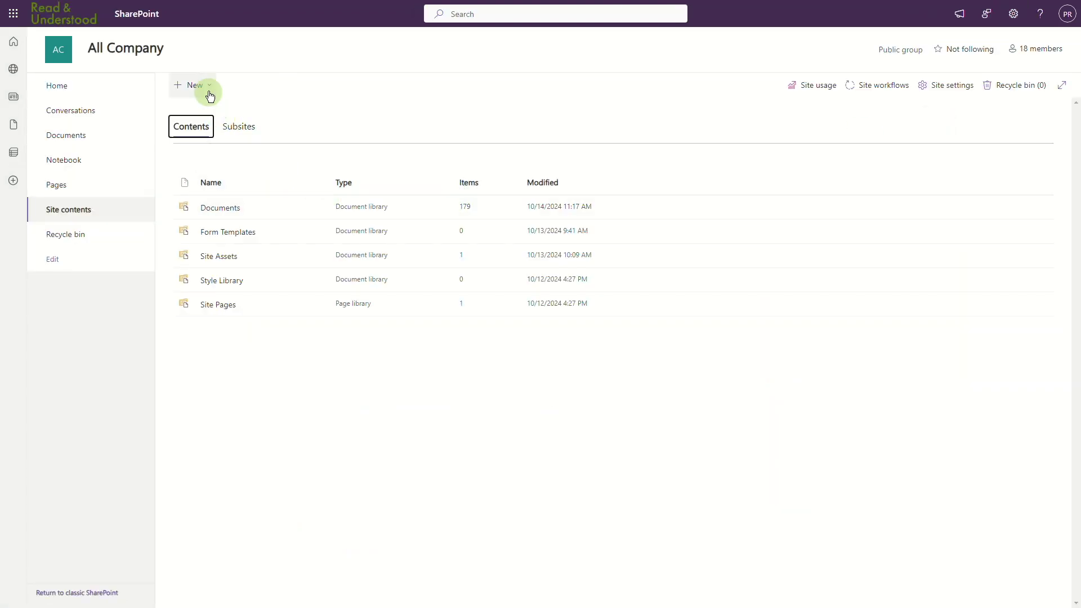
Start adding an app to the All Company site and search the SharePoint Store for WA200007564
{"action": "left_click", "coordinate": [206, 87]}
{"action": "left_click", "coordinate": [188, 168]}
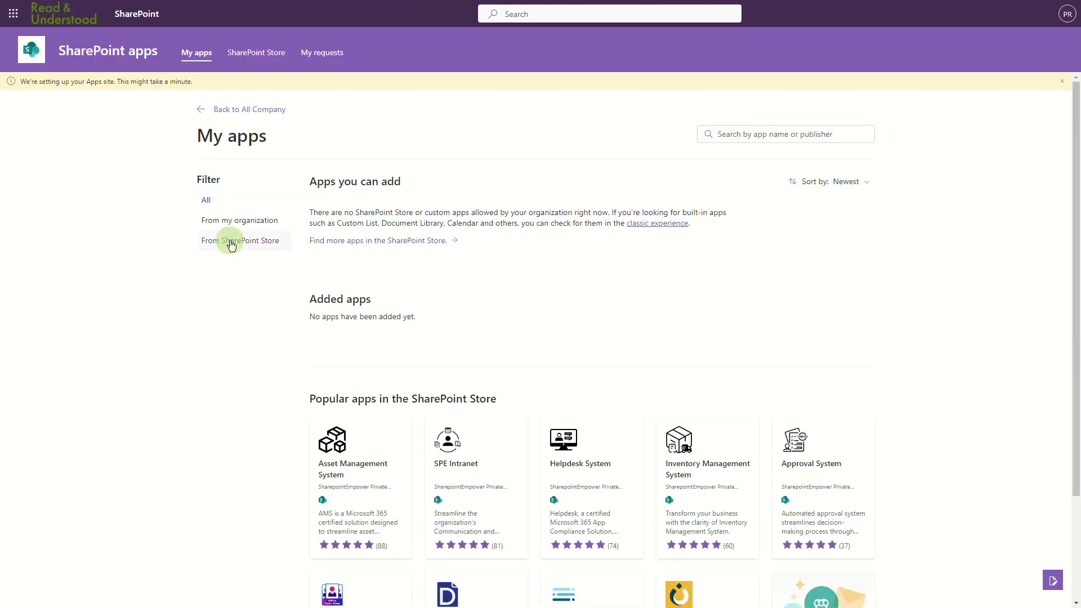
{"action": "left_click", "coordinate": [231, 242]}
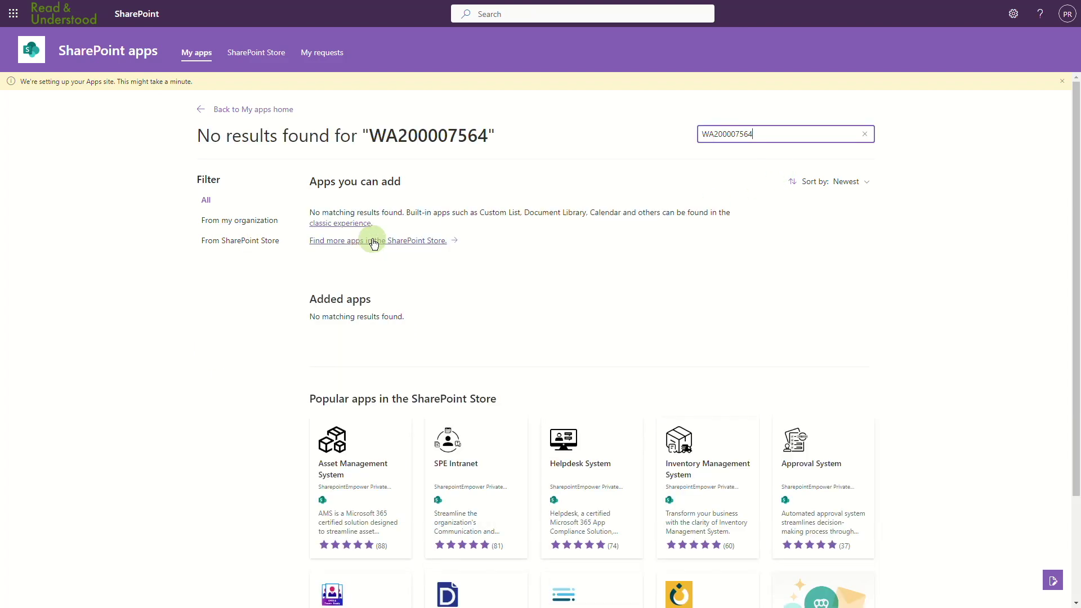
{"action": "left_click", "coordinate": [374, 241]}
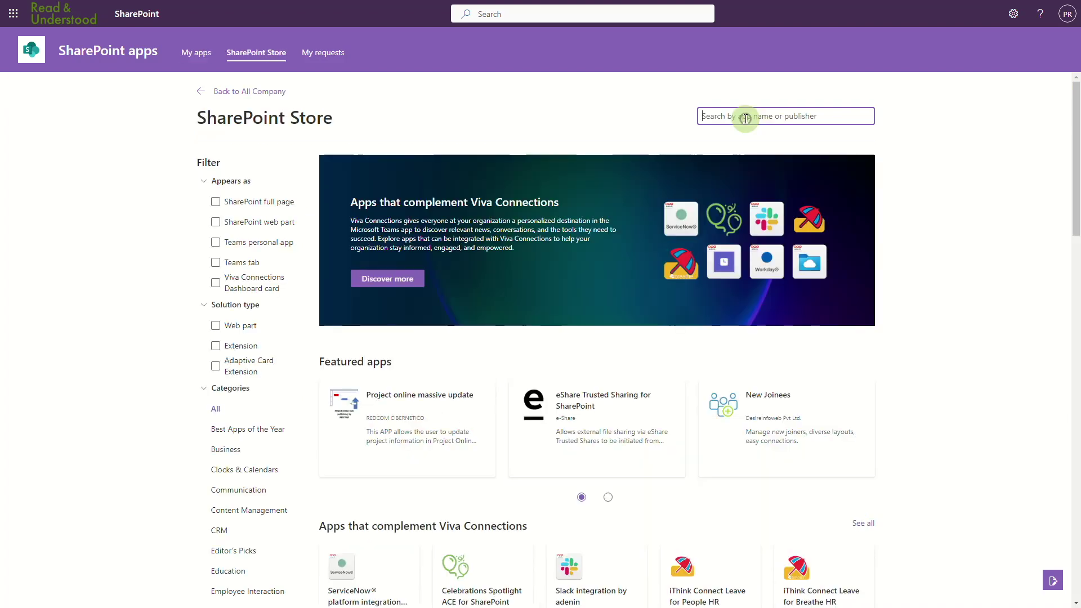
{"action": "left_click", "coordinate": [747, 117]}
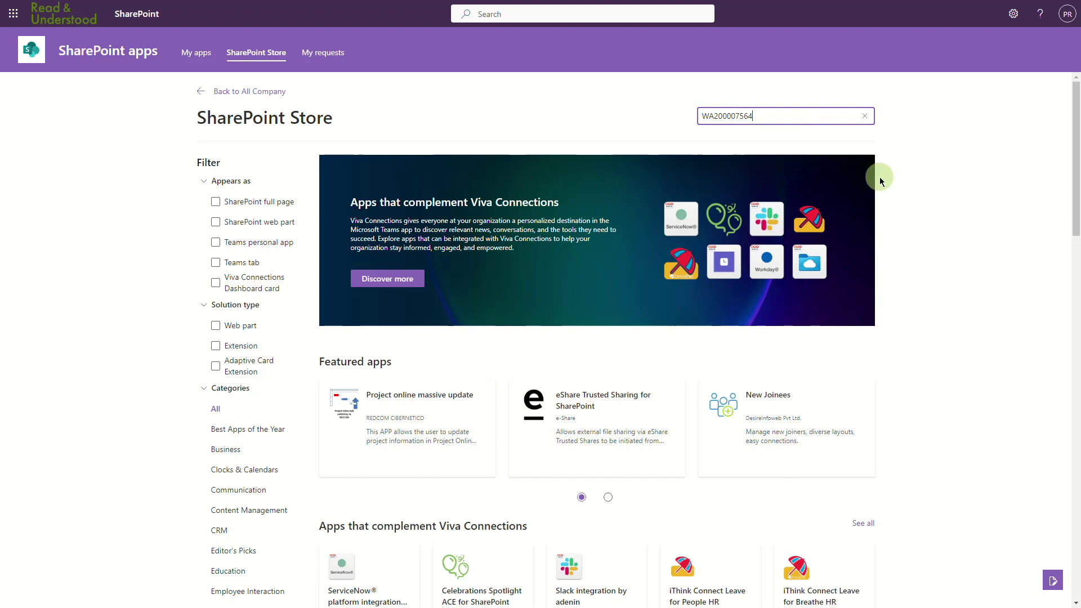
{"action": "key", "text": "Return"}
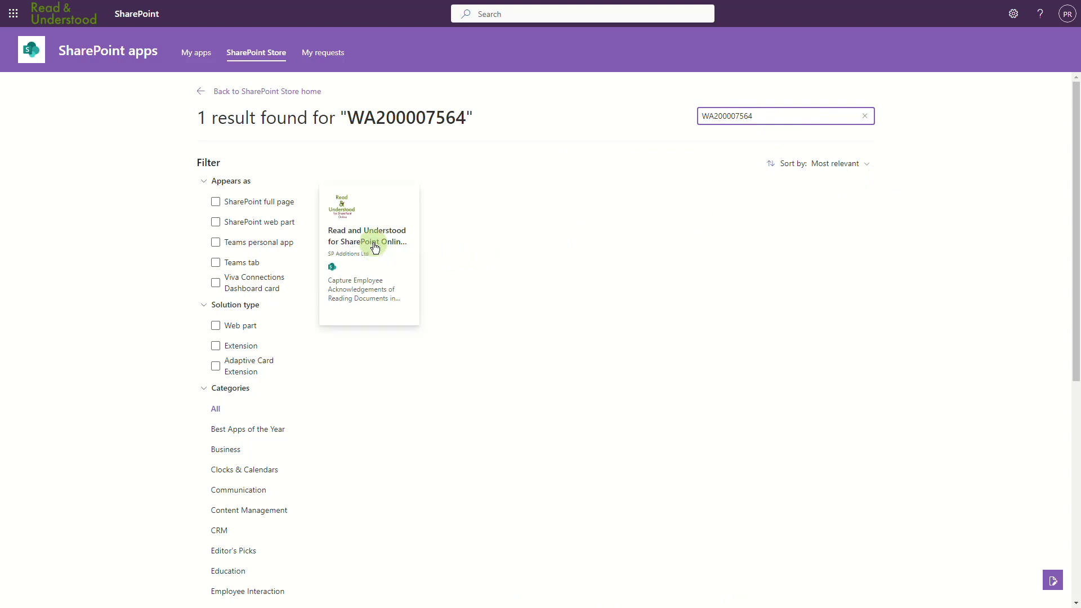
Add Read and Understood for SharePoint Online and Teams to the Apps site and accept its requested permissions with the signed-in admin account
{"action": "left_click", "coordinate": [375, 248]}
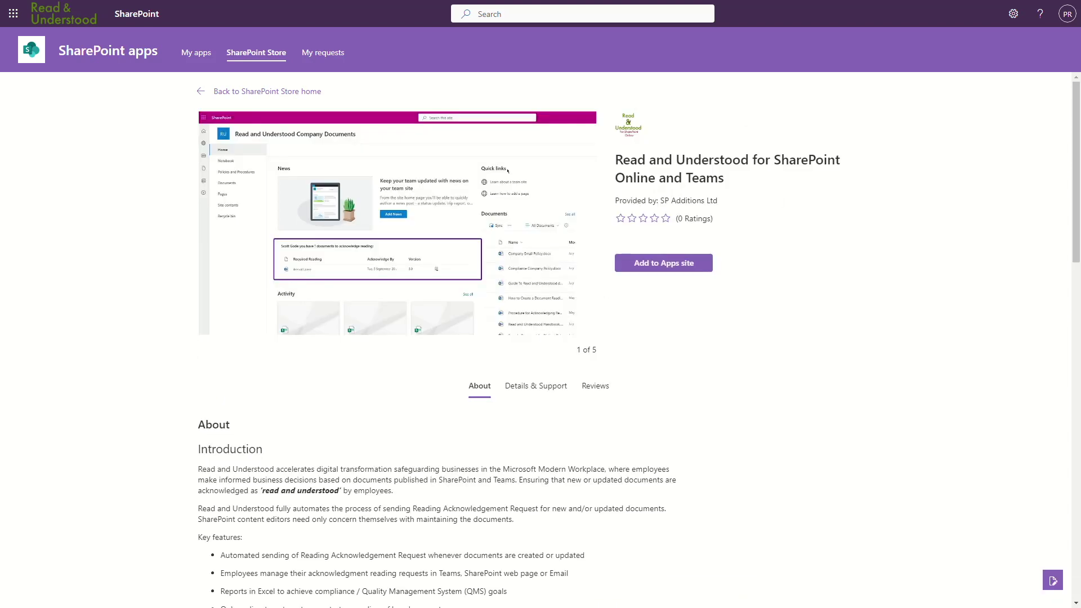
{"action": "left_click", "coordinate": [674, 264]}
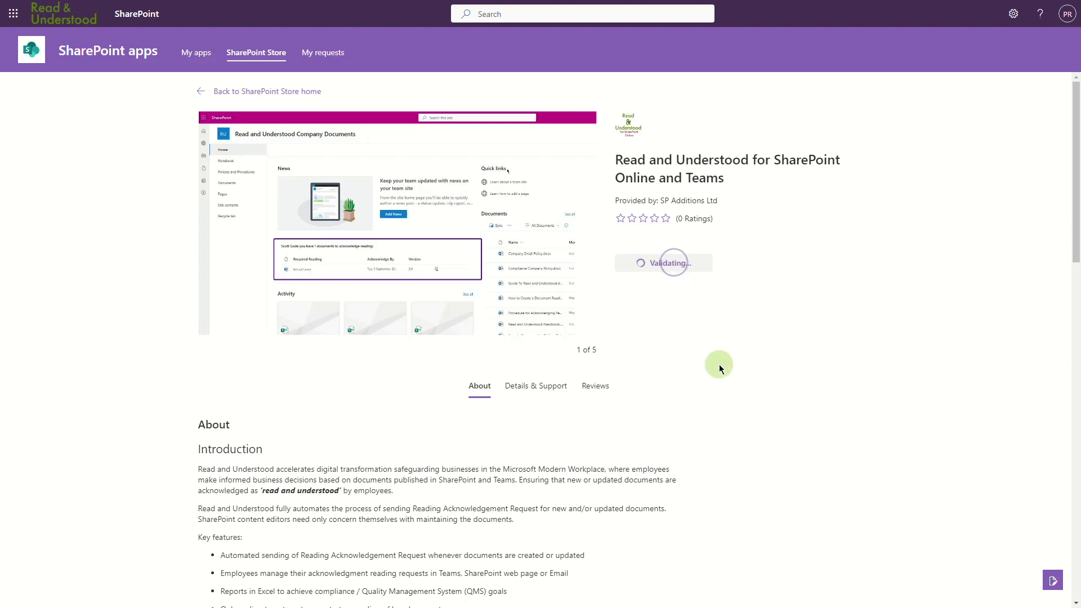
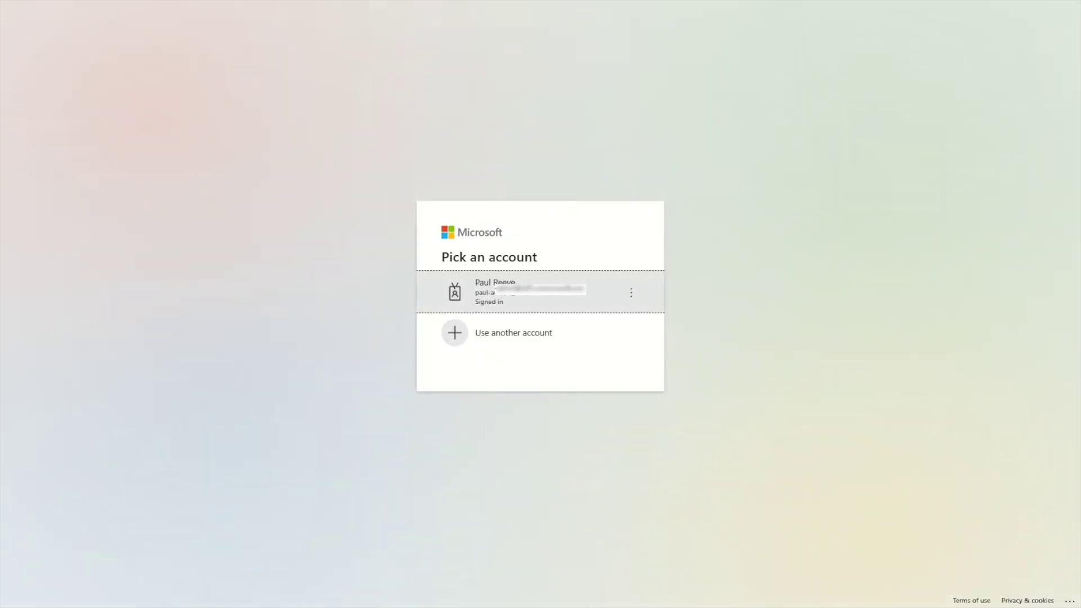
{"action": "left_click", "coordinate": [445, 284]}
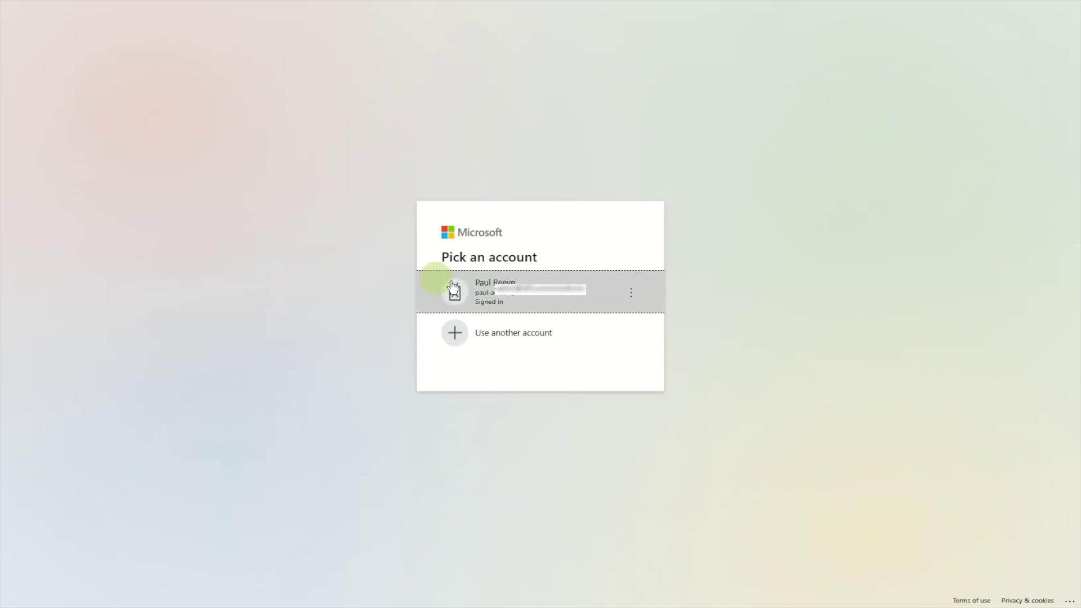
{"action": "left_click", "coordinate": [522, 295]}
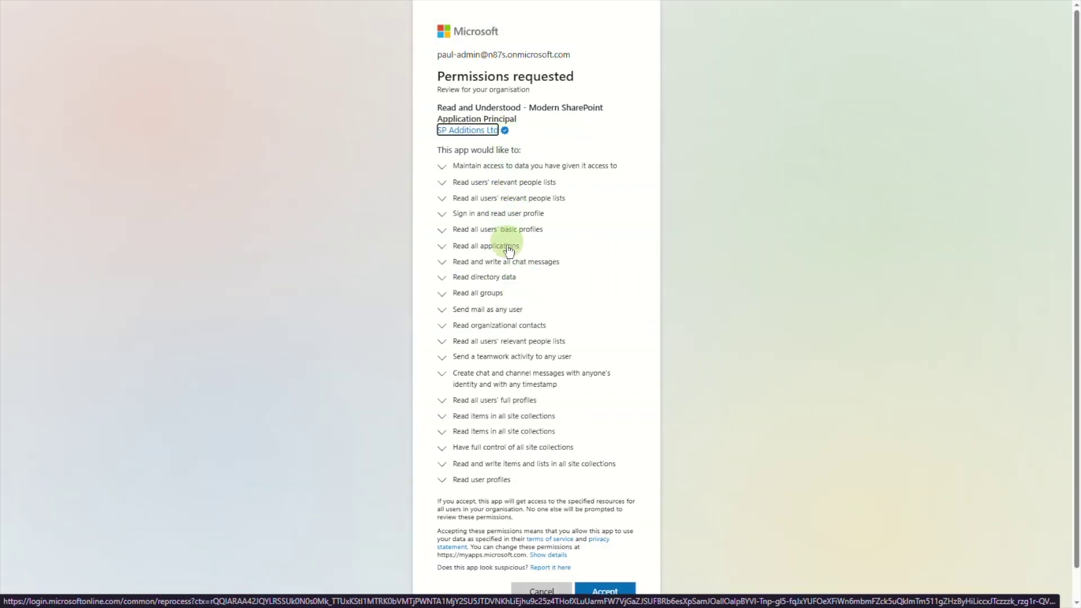
{"action": "scroll", "coordinate": [541, 415], "scroll_direction": "down", "scroll_amount": 1}
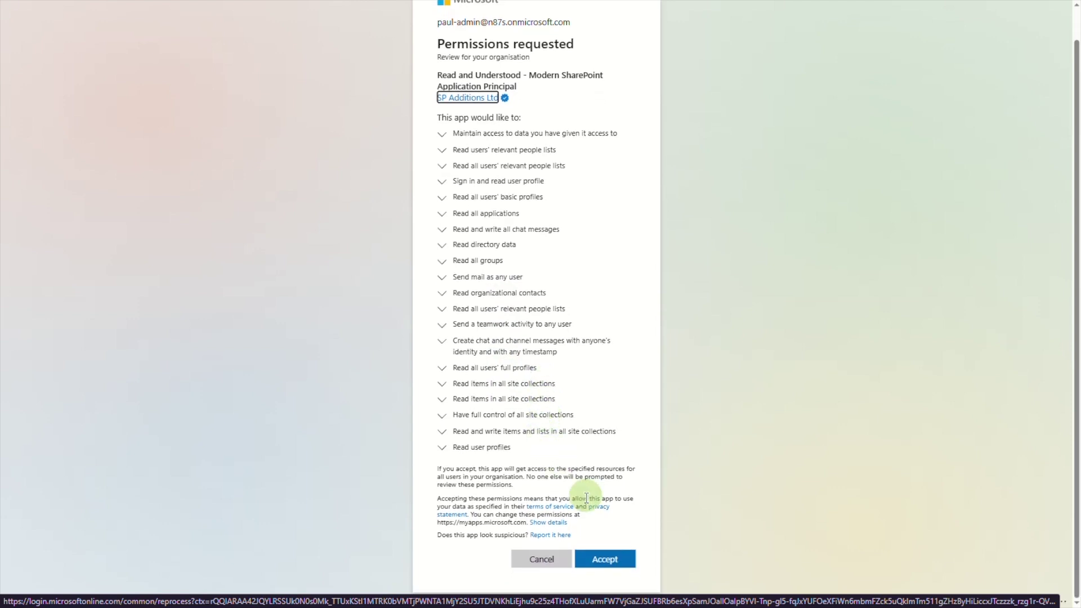
{"action": "left_click", "coordinate": [596, 561]}
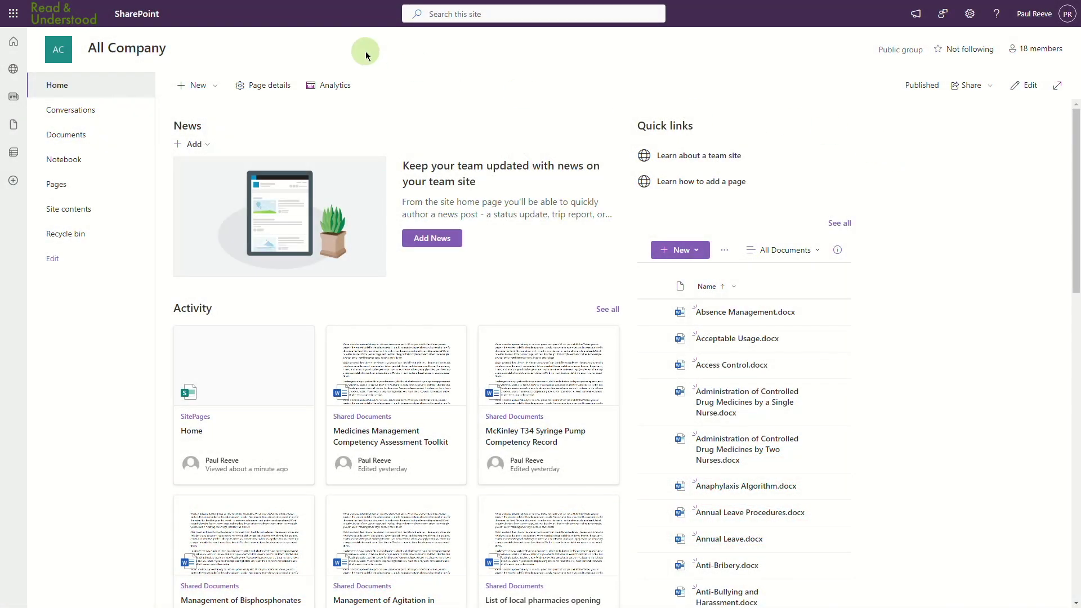
Create a new page on the All Company site from the Read and Understood app template
{"action": "left_click", "coordinate": [220, 87]}
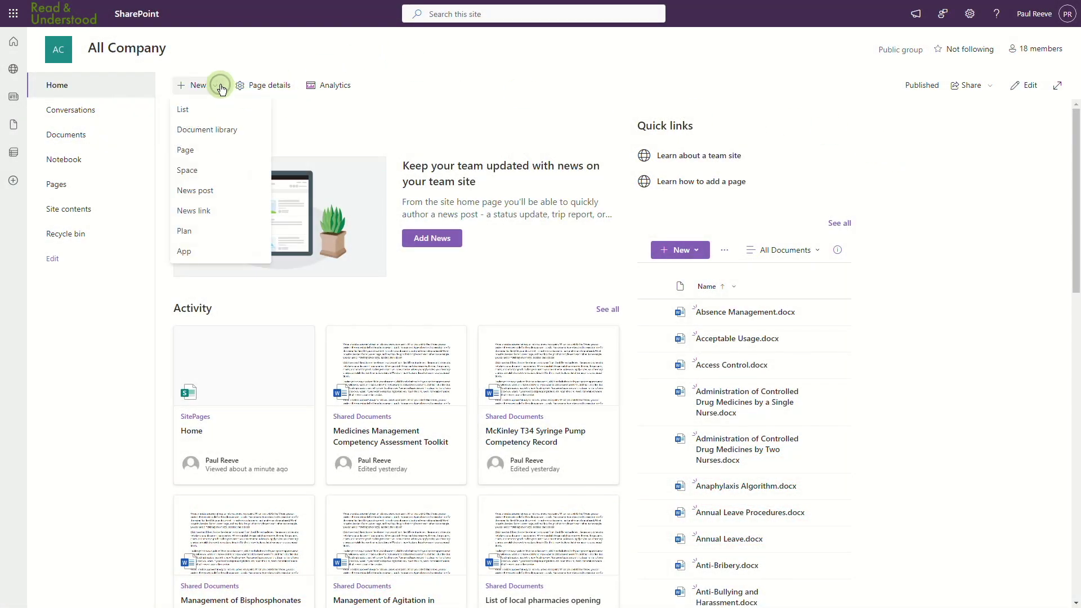
{"action": "left_click", "coordinate": [190, 148]}
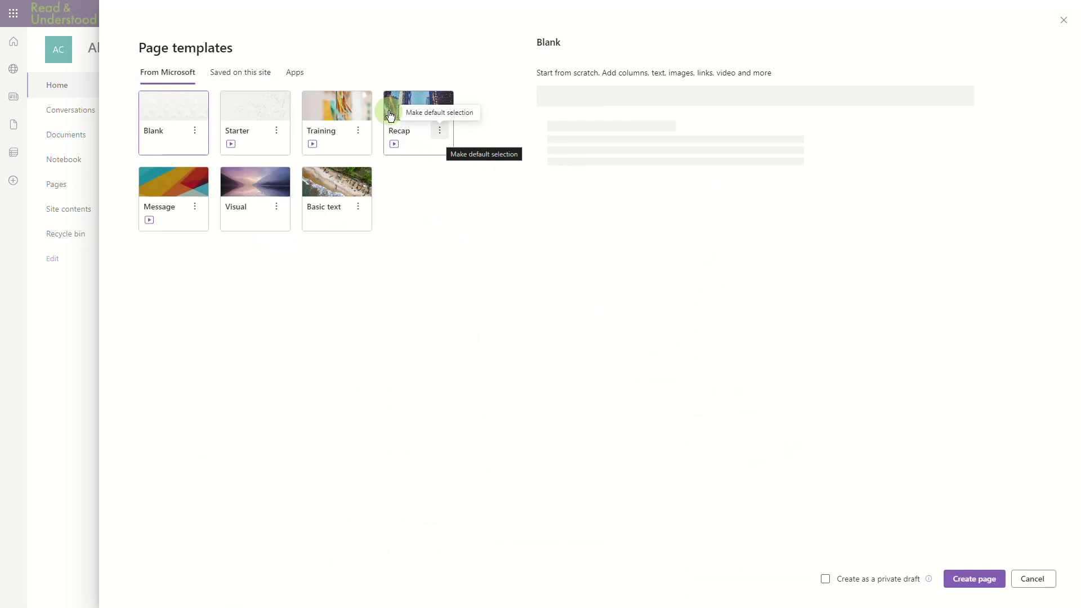
{"action": "left_click", "coordinate": [293, 78]}
{"action": "left_click", "coordinate": [173, 110]}
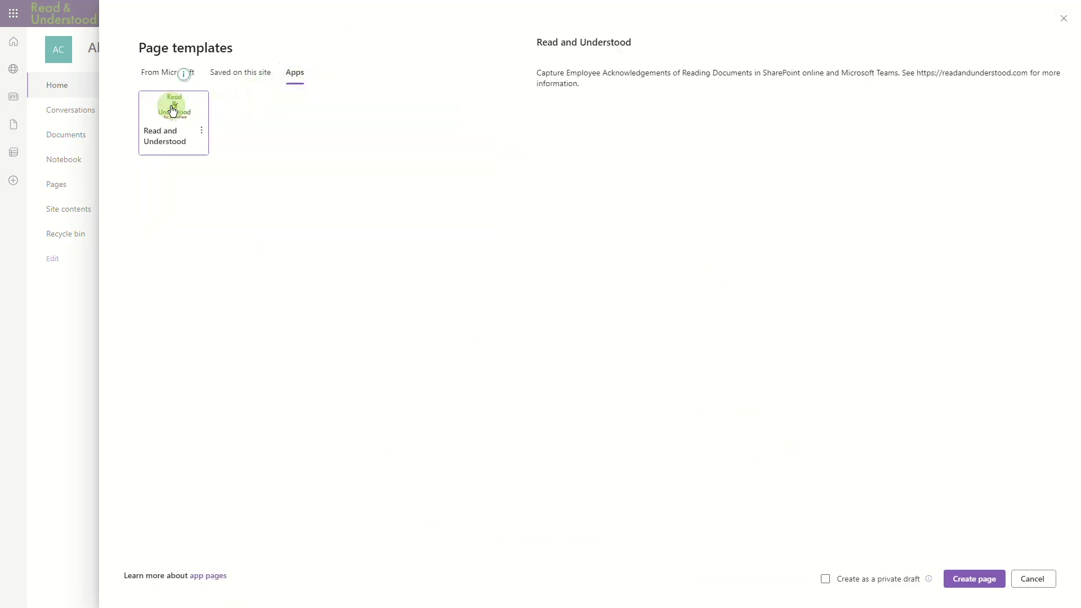
{"action": "left_click", "coordinate": [168, 106]}
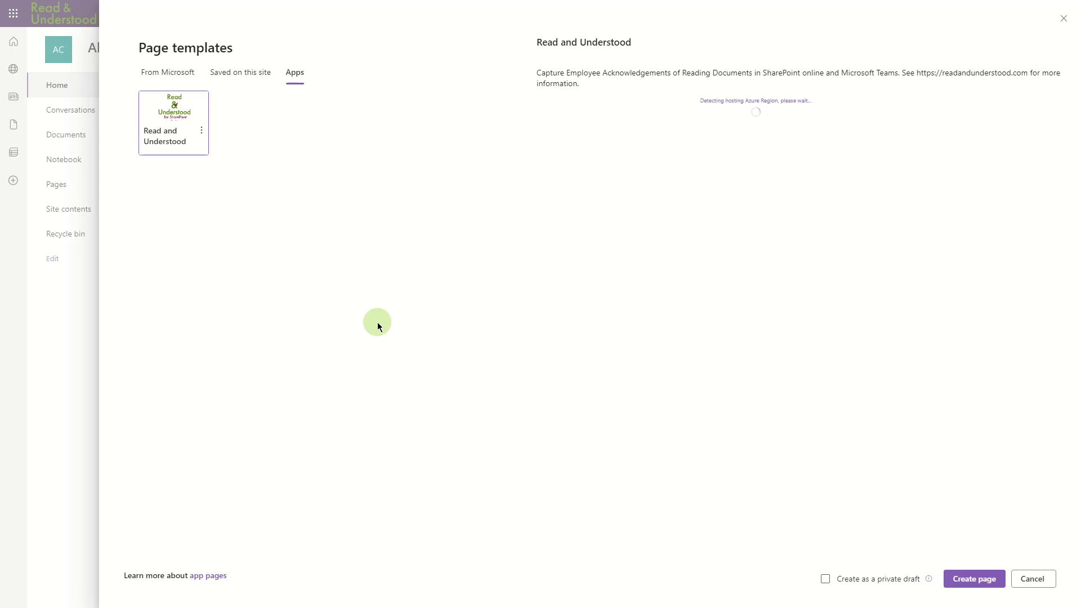
{"action": "left_click", "coordinate": [973, 580]}
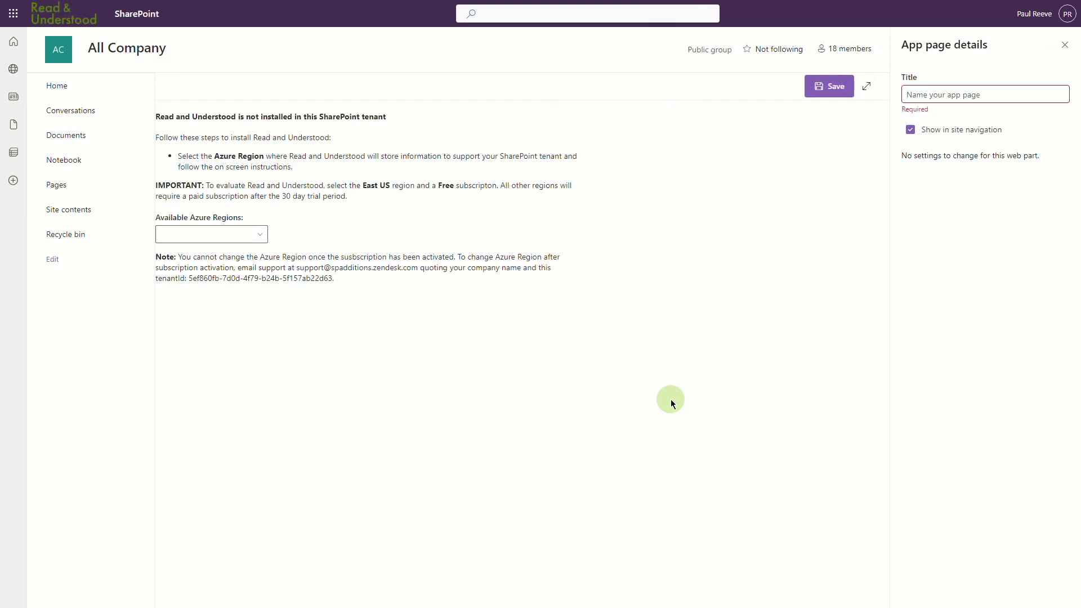
Title the app page RAU App and save it with site navigation display enabled
{"action": "left_click", "coordinate": [944, 94]}
{"action": "type", "text": "Read and Und"}
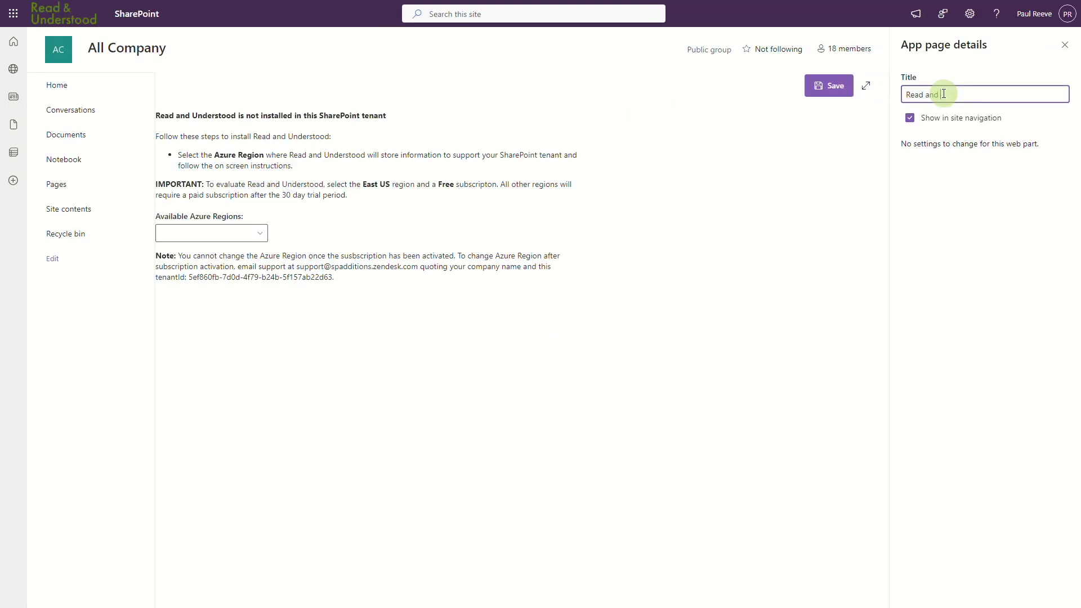
{"action": "type", "text": "erstood App"}
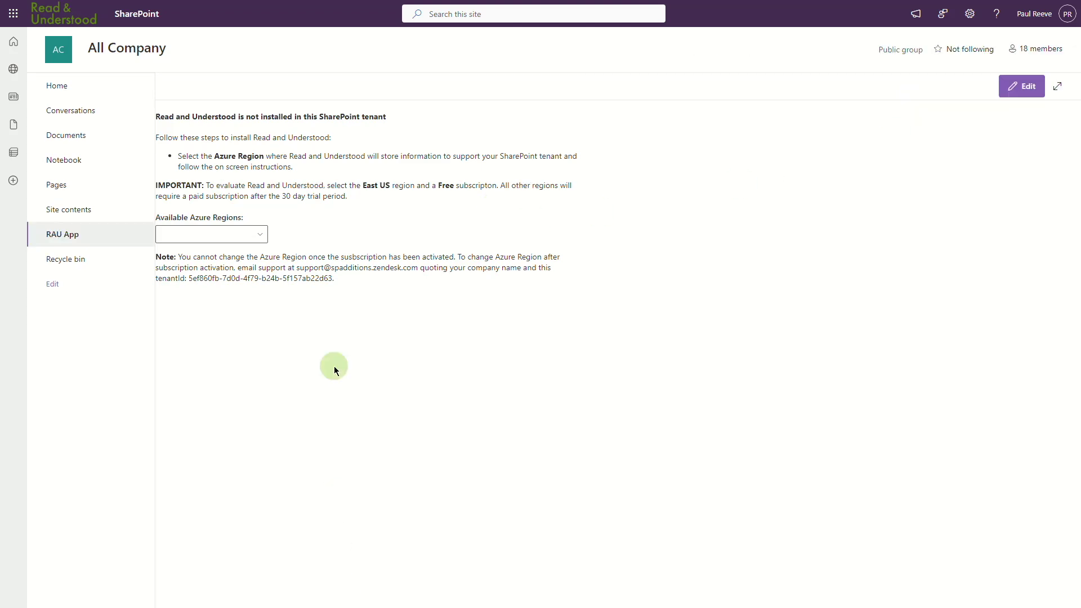
Choose UK South as the Azure region for Read and Understood and confirm the selection
{"action": "left_click", "coordinate": [267, 243]}
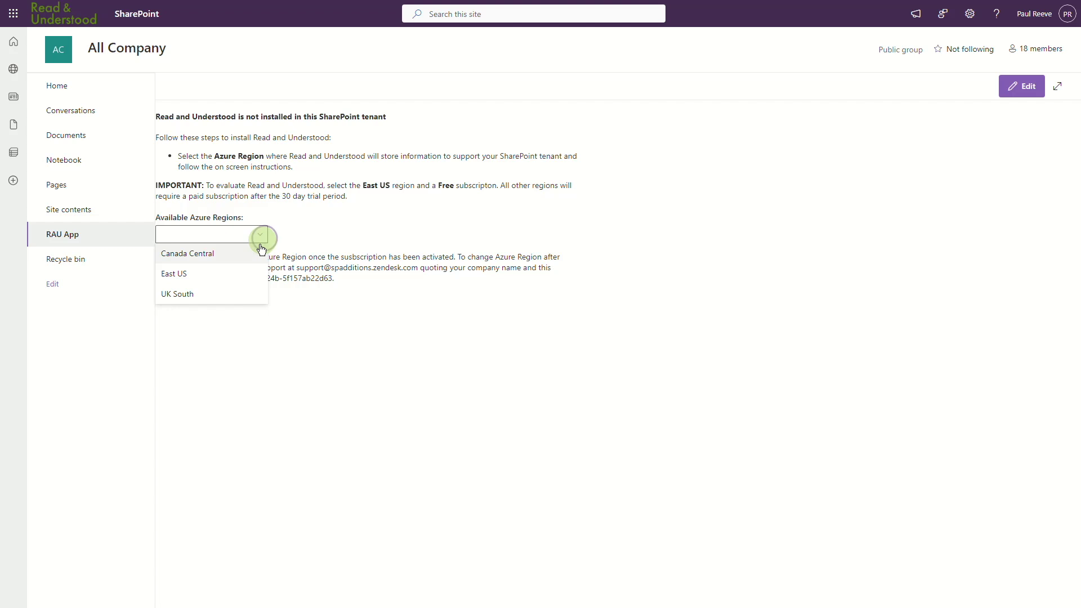
{"action": "left_click", "coordinate": [236, 300]}
{"action": "left_click", "coordinate": [554, 348]}
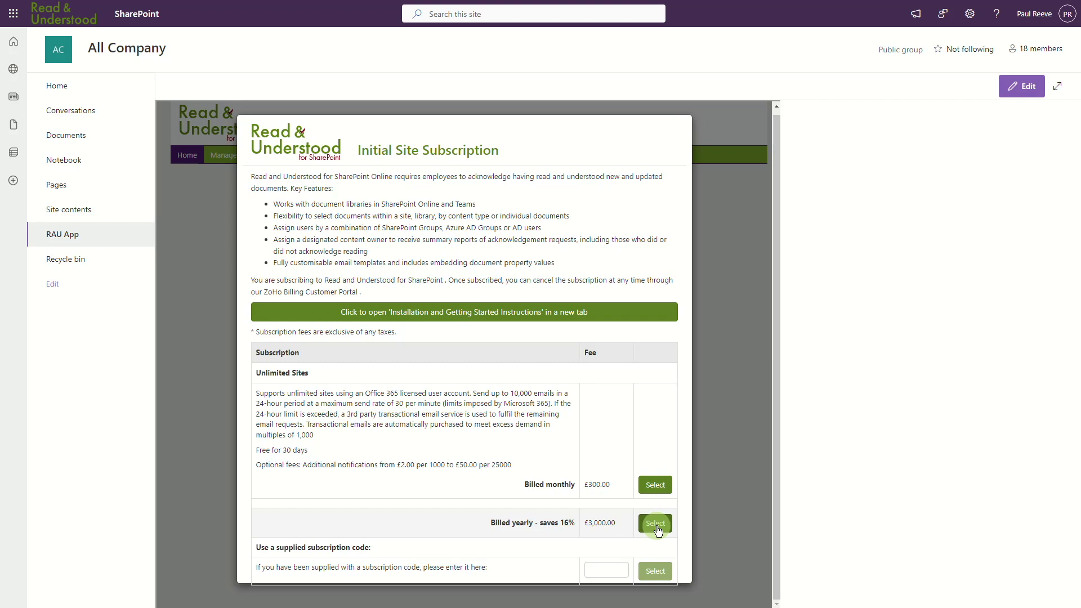
Select the yearly billed Unlimited Sites subscription, agree to the terms and start the free trial
{"action": "left_click", "coordinate": [657, 527]}
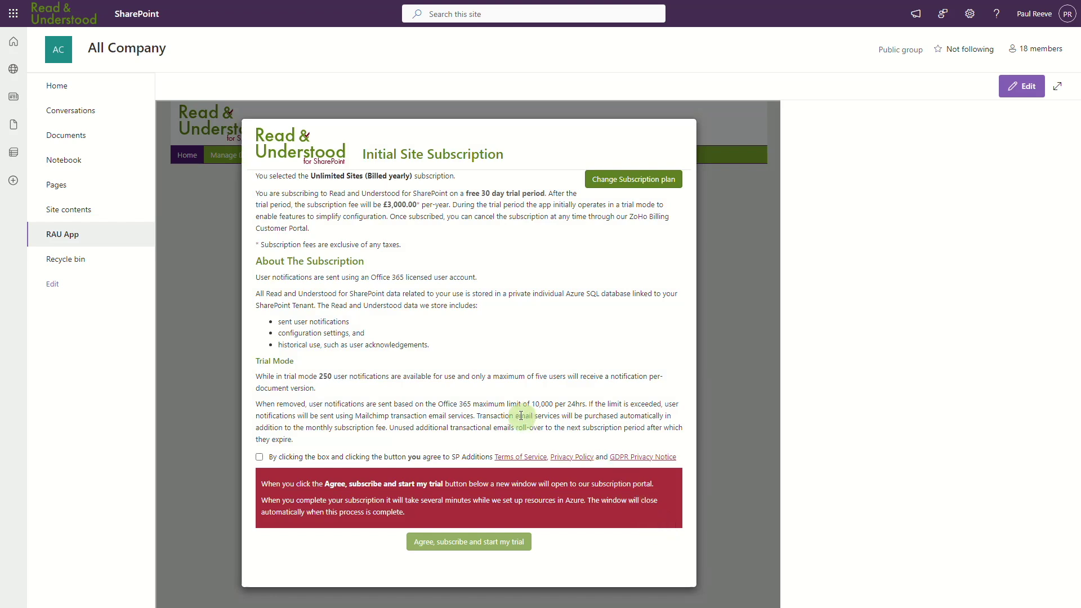
{"action": "left_click", "coordinate": [262, 459]}
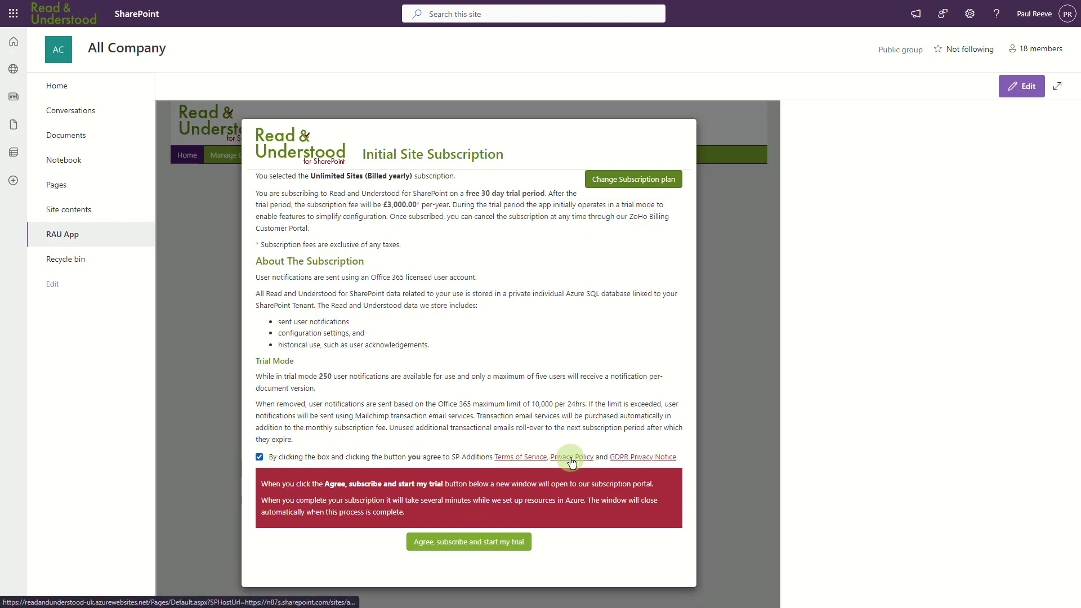
{"action": "left_click", "coordinate": [487, 543]}
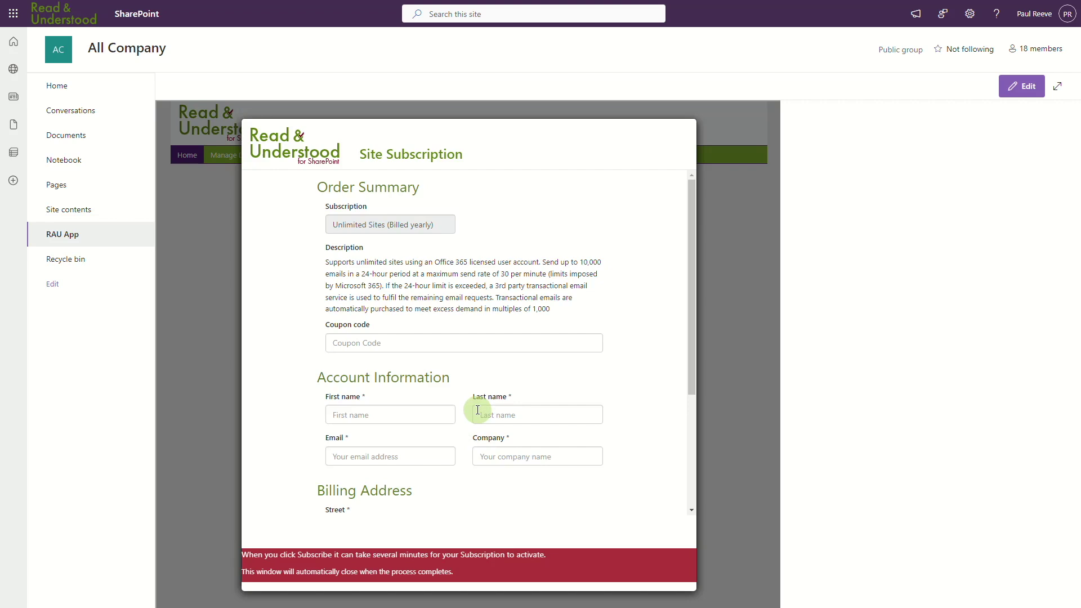
Fill in the subscriber's name, email, company and billing address, agree to the terms and enable the subscription
{"action": "scroll", "coordinate": [438, 287], "scroll_direction": "down", "scroll_amount": 3}
{"action": "scroll", "coordinate": [437, 287], "scroll_direction": "down", "scroll_amount": 1}
{"action": "left_click", "coordinate": [397, 246]}
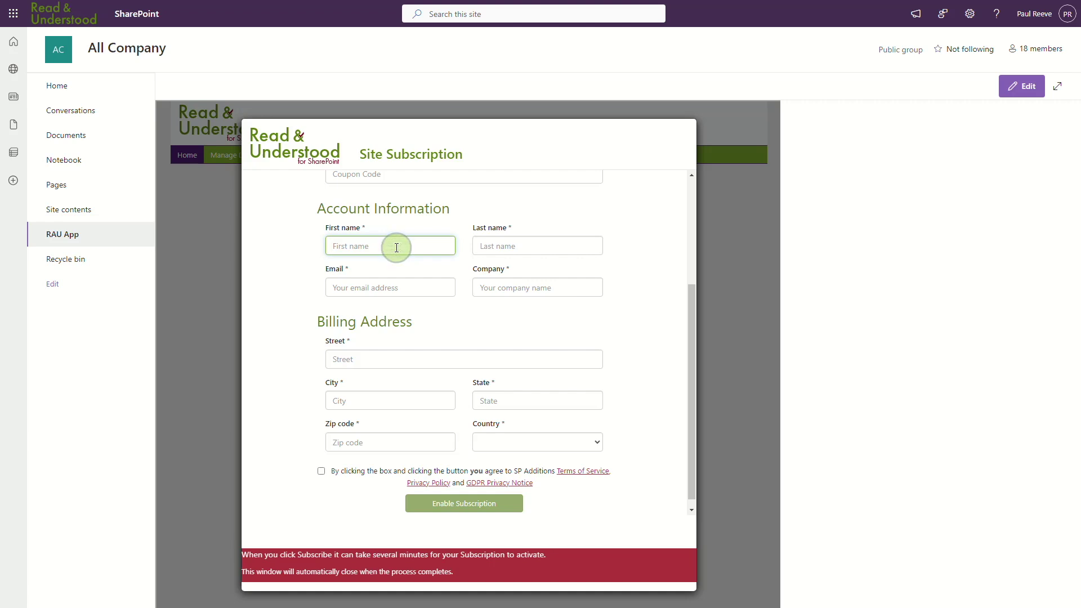
{"action": "type", "text": "Paul"}
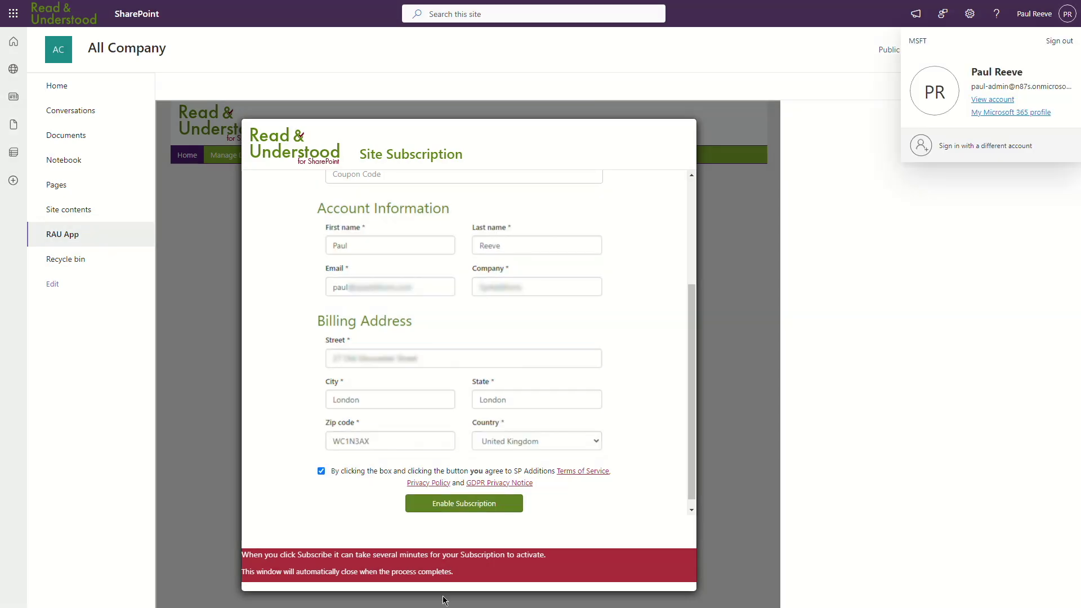
{"action": "left_click", "coordinate": [451, 505]}
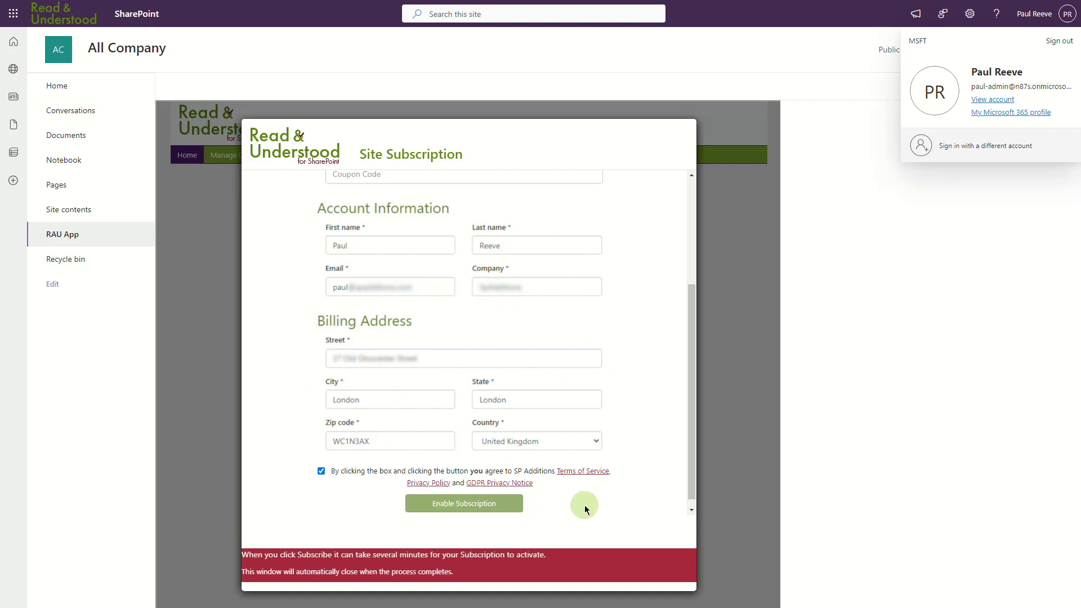
{"action": "scroll", "coordinate": [585, 505], "scroll_direction": "down", "scroll_amount": 1}
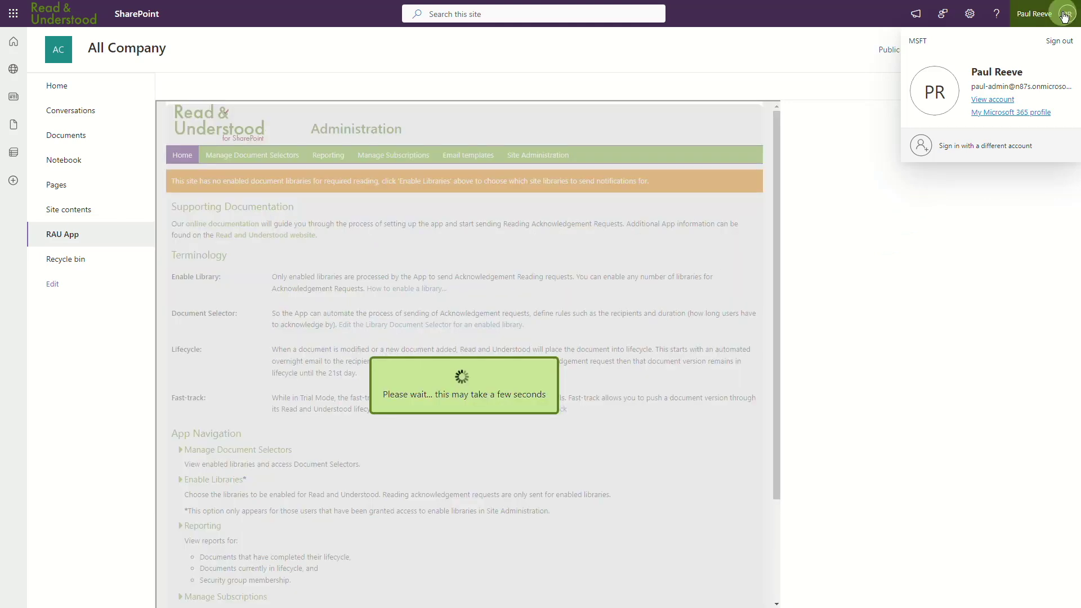
{"action": "left_click", "coordinate": [1047, 14]}
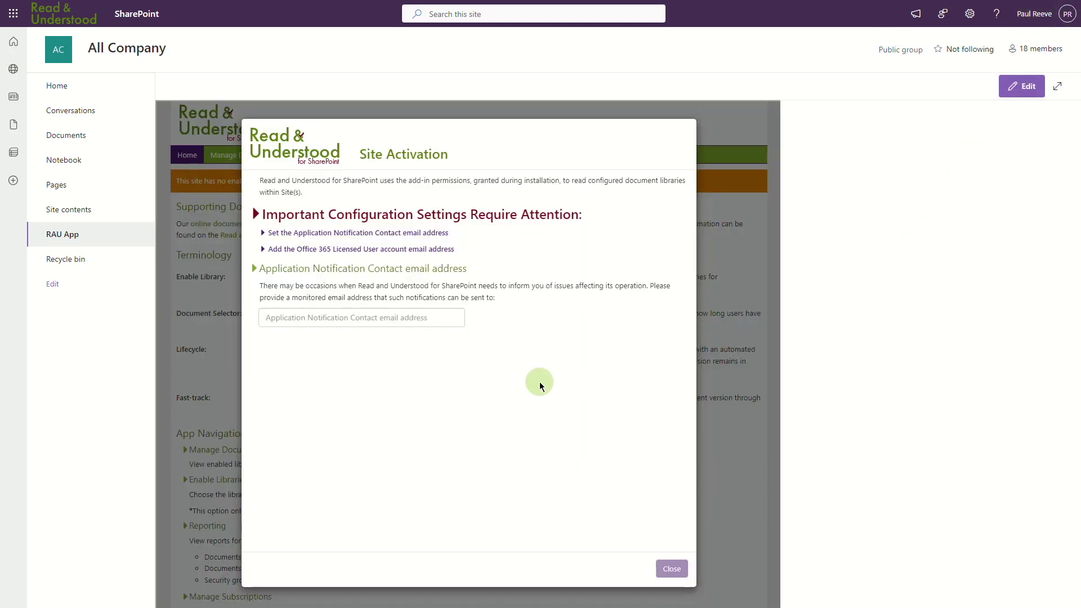
Enter the application notification contact and Office 365 licensed user account email addresses, and verify the latter with the emailed six-digit code
{"action": "left_click", "coordinate": [404, 320]}
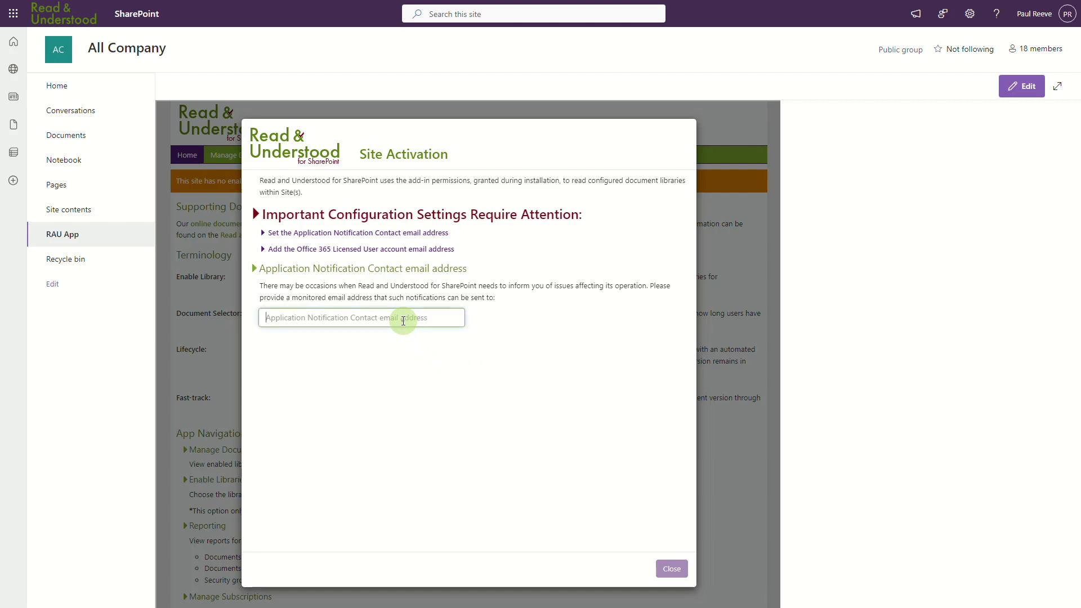
{"action": "key", "text": "ctrl+v"}
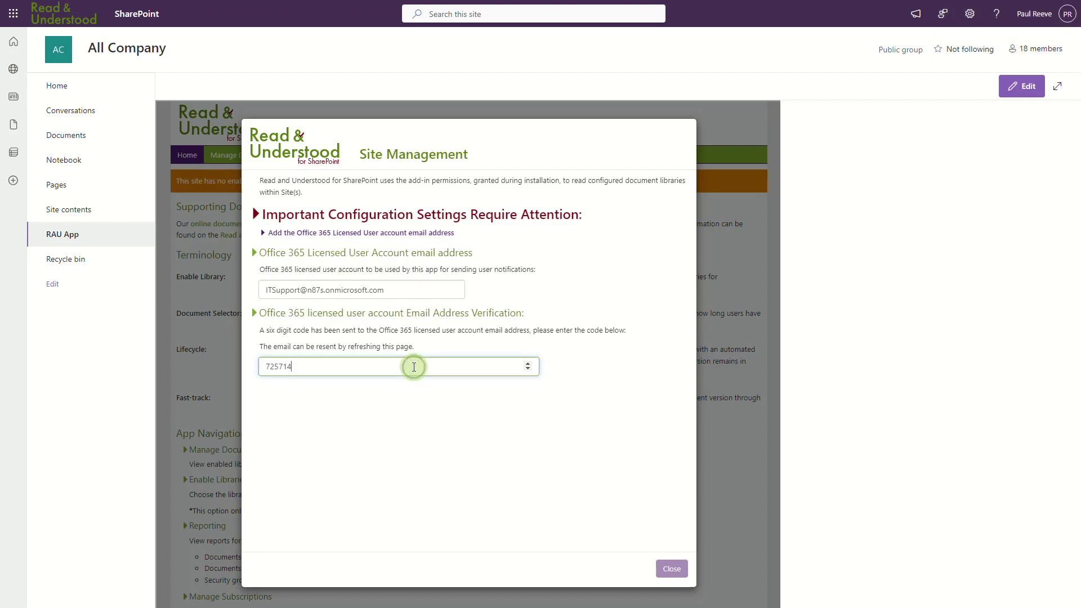
{"action": "left_click", "coordinate": [442, 405]}
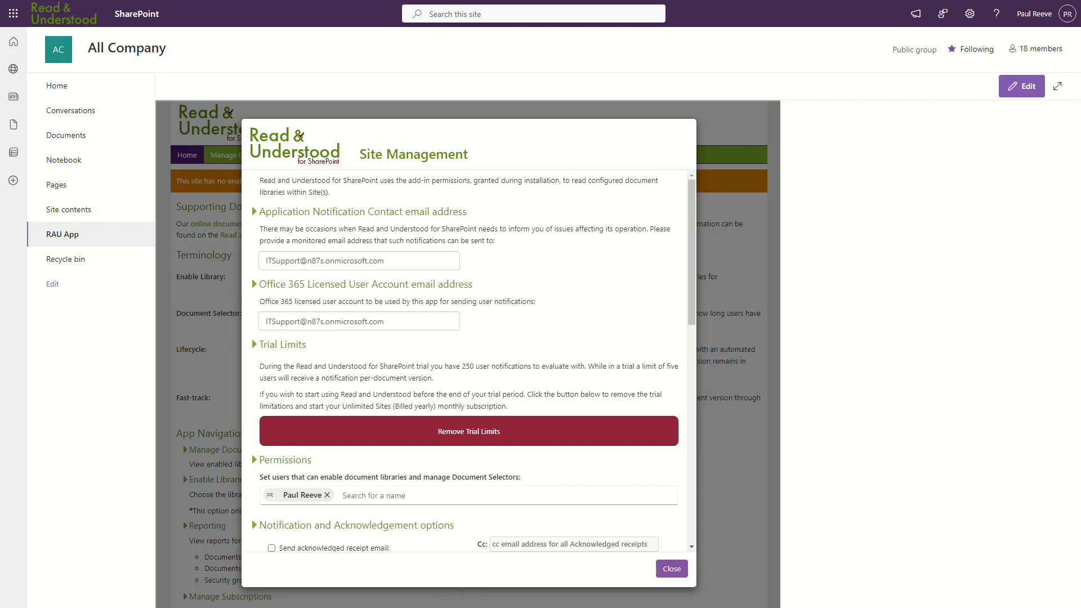
Close the Site Management settings and open the Enable Libraries page in the app's administration area
{"action": "left_click", "coordinate": [699, 591]}
{"action": "left_click", "coordinate": [680, 578]}
{"action": "left_click", "coordinate": [670, 573]}
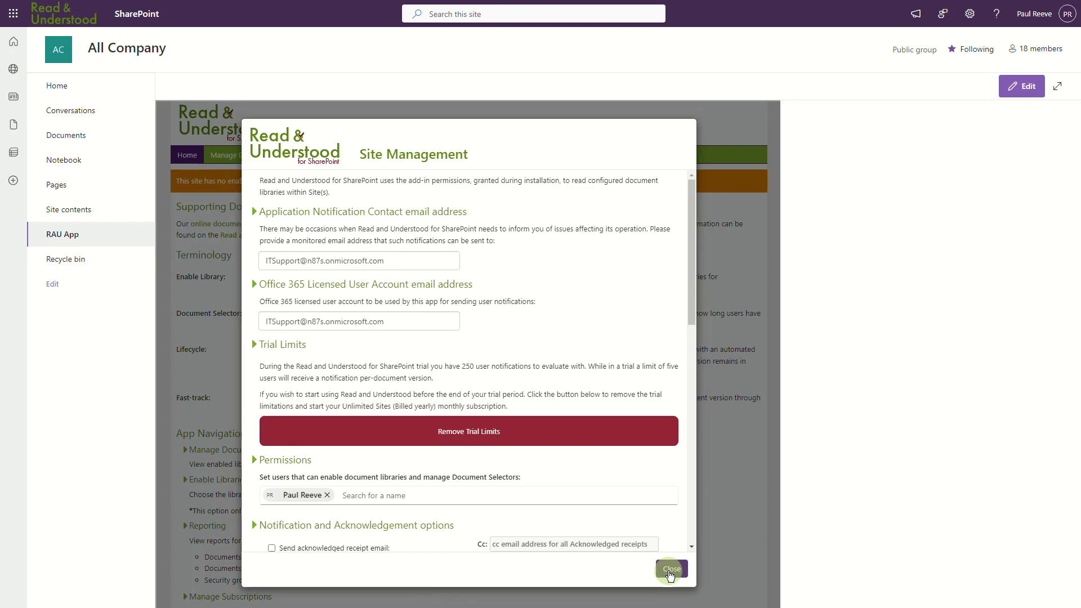
{"action": "left_click", "coordinate": [671, 570]}
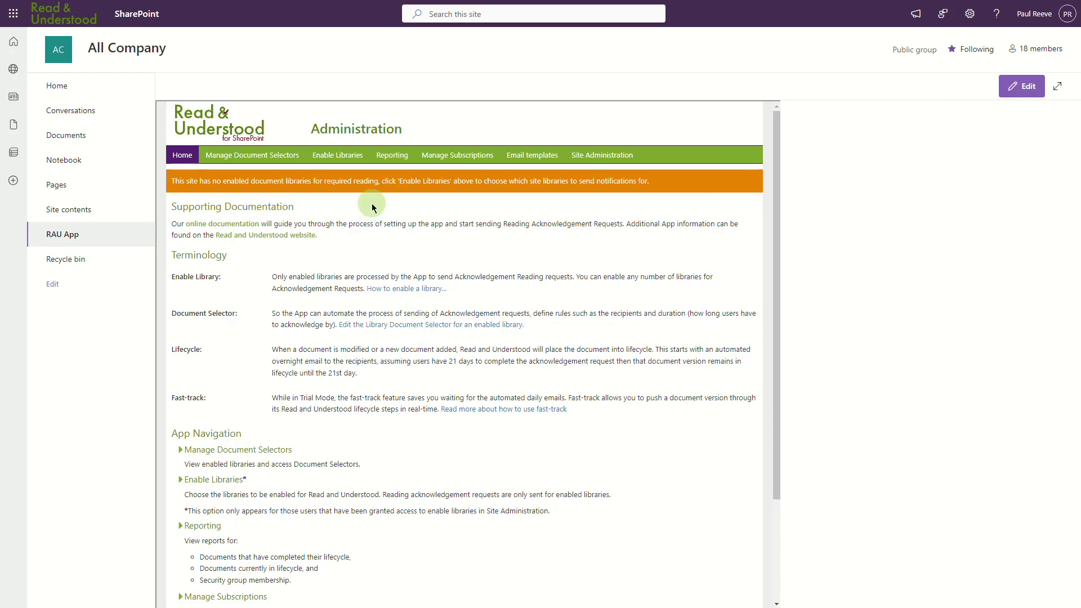
{"action": "left_click", "coordinate": [345, 156]}
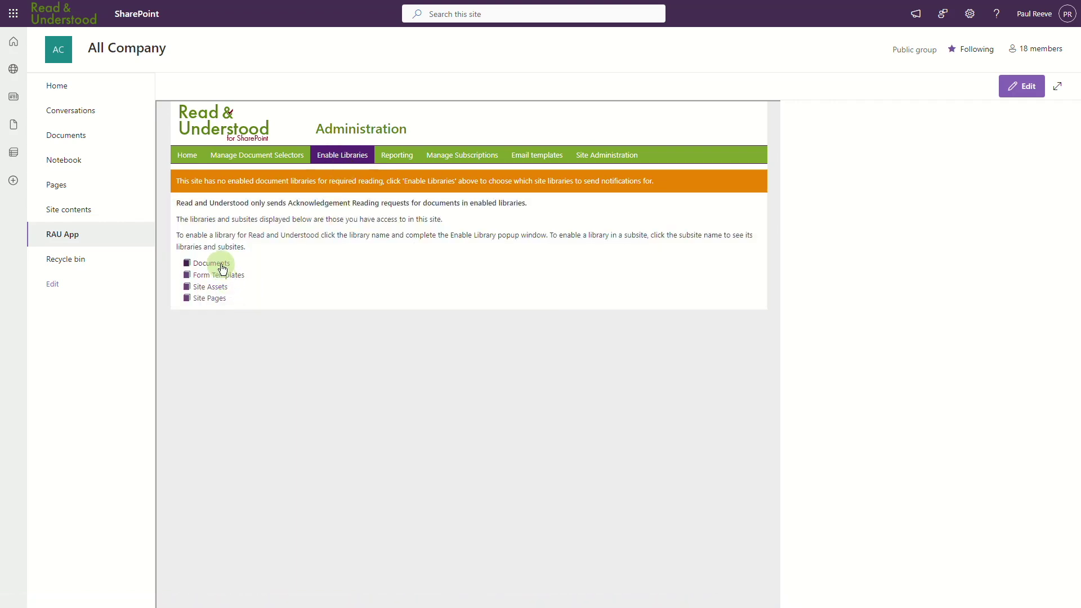
Enable the Documents library for Read and Understood, managing its Document Selectors from "New in: All Company"
{"action": "left_click", "coordinate": [222, 269]}
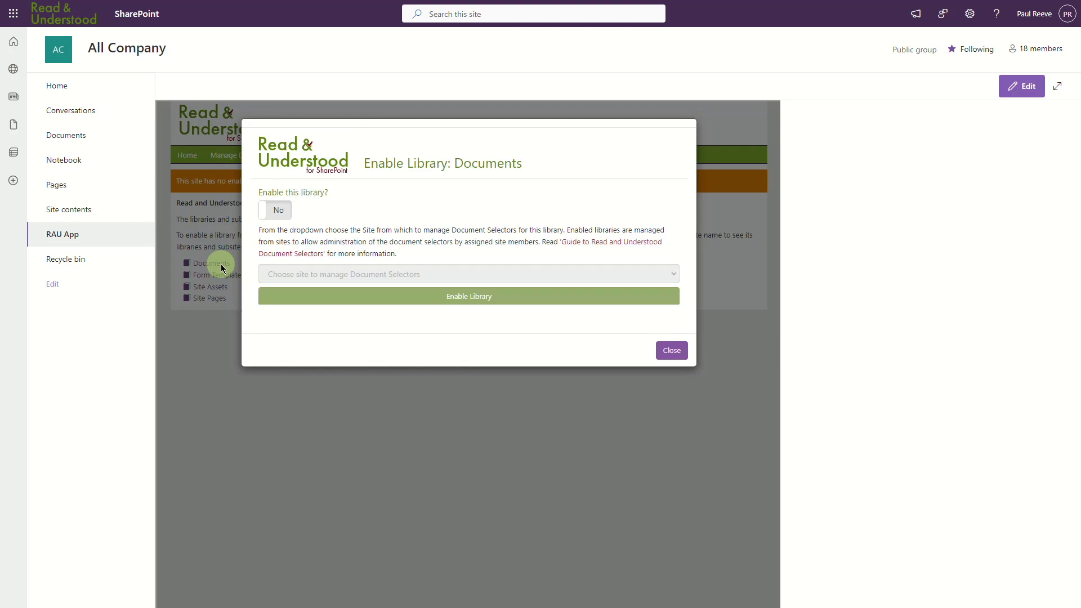
{"action": "left_click", "coordinate": [285, 210]}
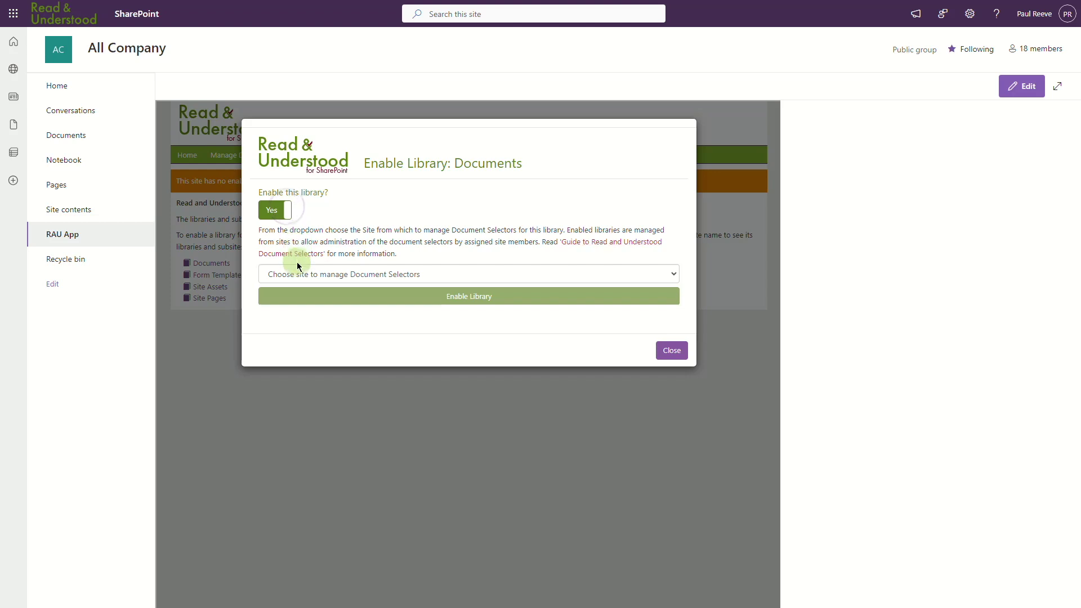
{"action": "left_click", "coordinate": [296, 276]}
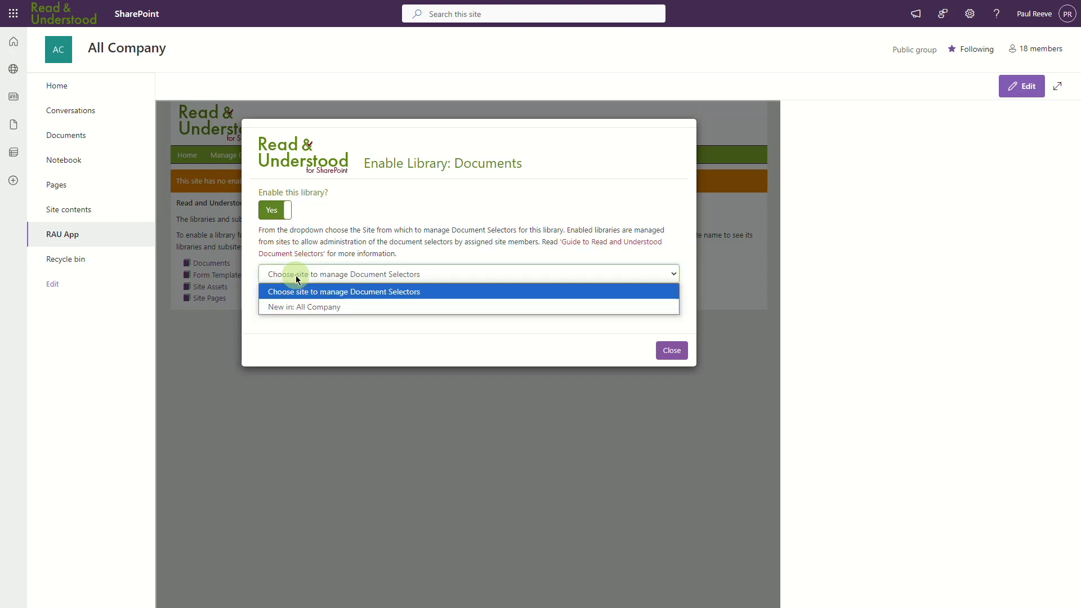
{"action": "left_click", "coordinate": [293, 306]}
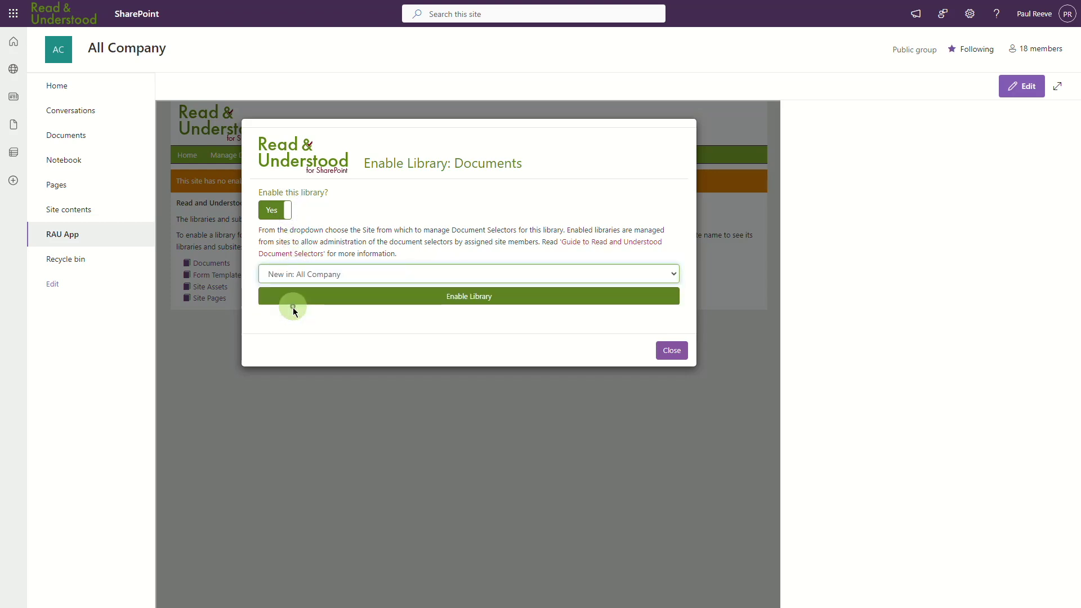
{"action": "left_click", "coordinate": [405, 302]}
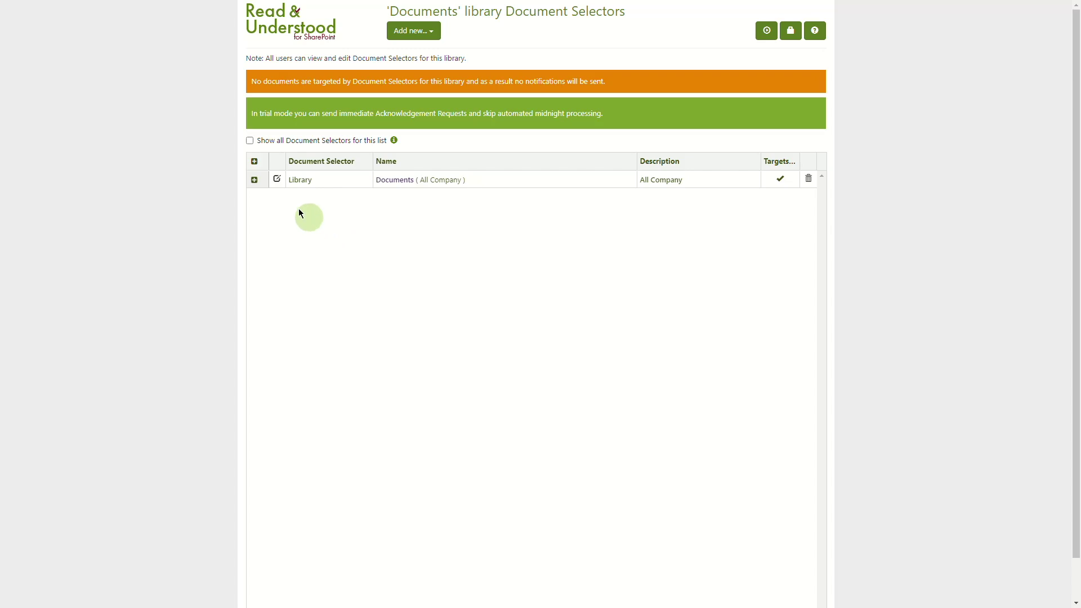
Edit the Documents library's Document Selector to use SharePoint columns for addressees and assign the retail manager as Summary Report Recipient
{"action": "left_click", "coordinate": [277, 180]}
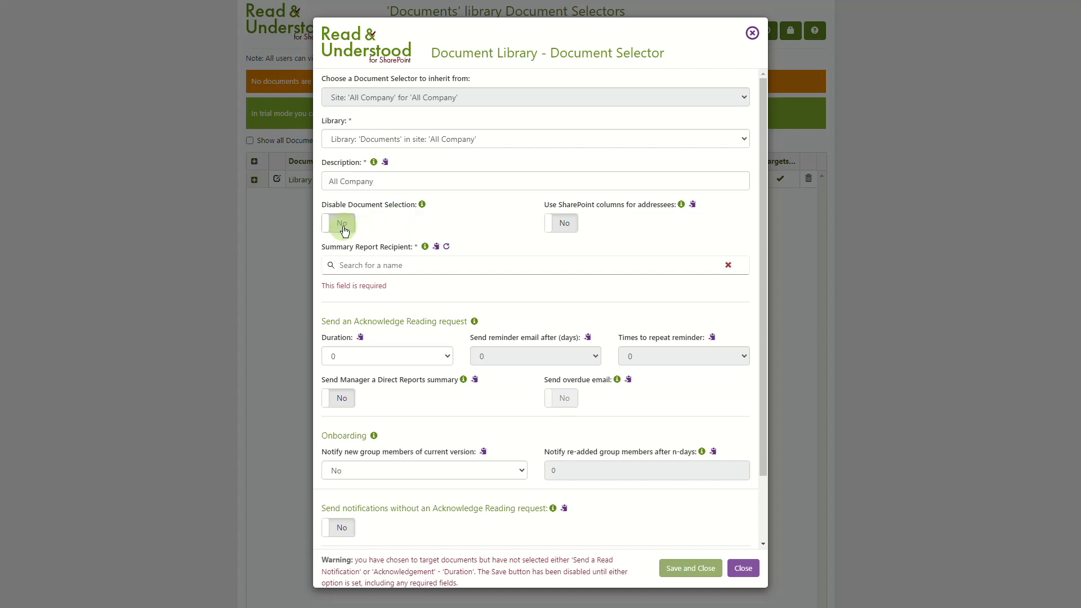
{"action": "left_click", "coordinate": [570, 226]}
{"action": "scroll", "coordinate": [417, 236], "scroll_direction": "down", "scroll_amount": 1}
{"action": "left_click", "coordinate": [418, 209]}
{"action": "type", "text": "ad"}
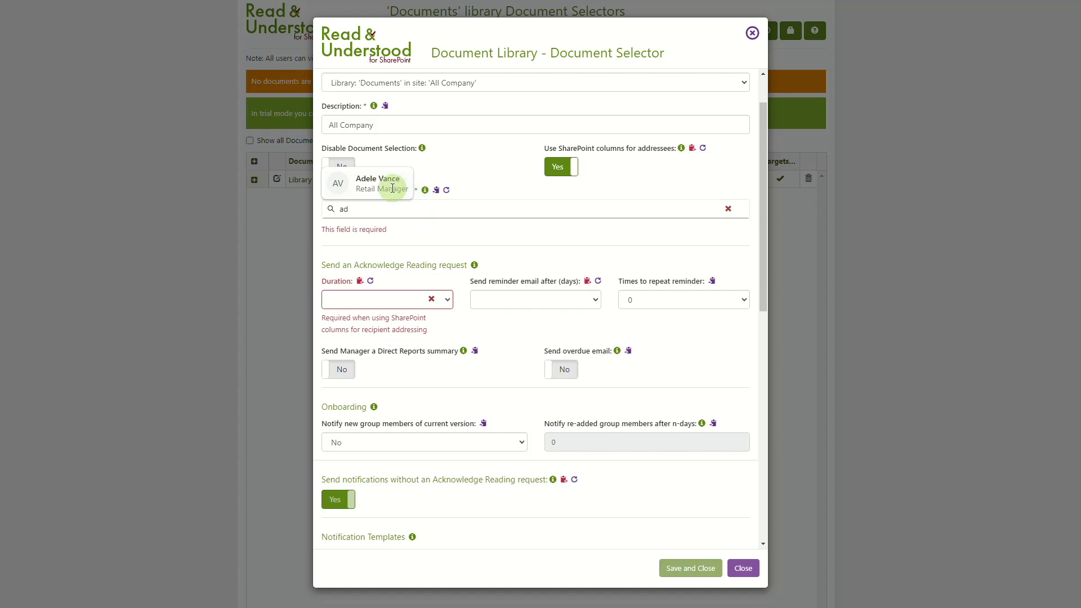
{"action": "left_click", "coordinate": [393, 188]}
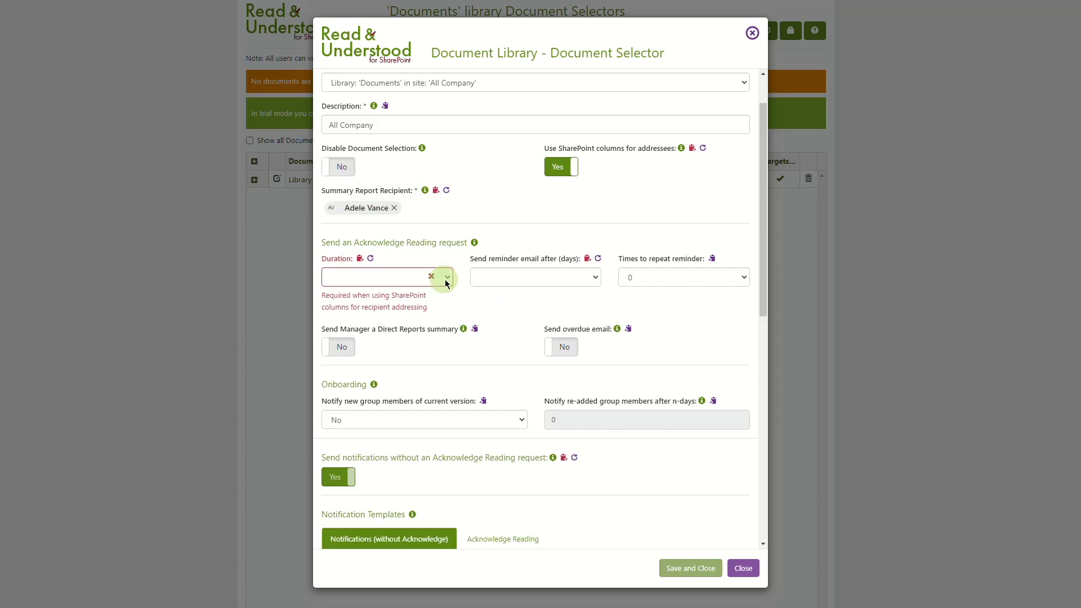
Set the Acknowledge Reading request duration to 30, the reminder email to 7 days and the reminder repeats to 3
{"action": "left_click", "coordinate": [445, 281]}
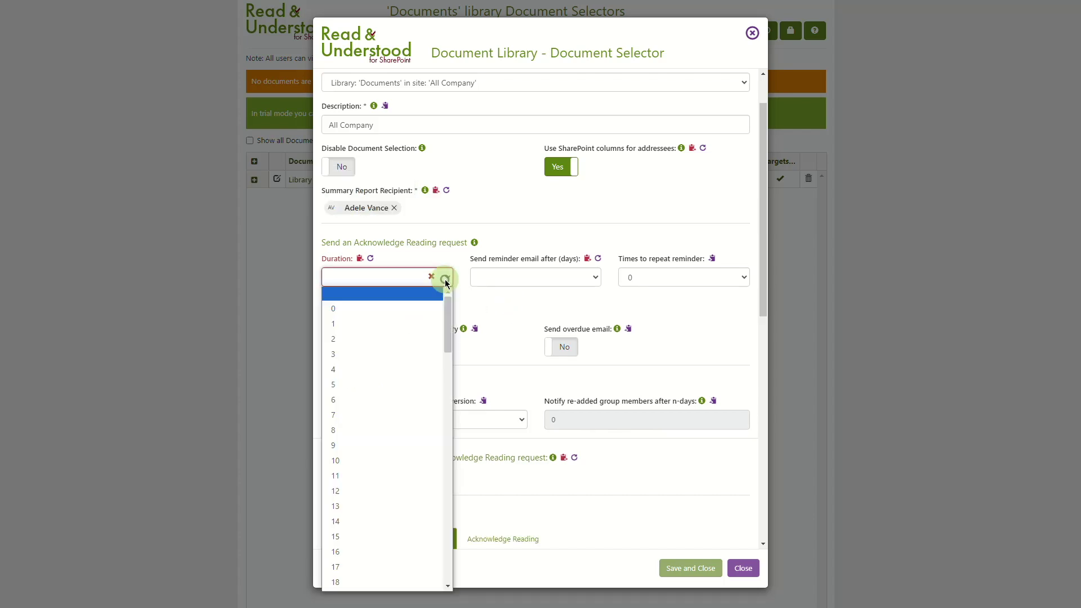
{"action": "scroll", "coordinate": [378, 395], "scroll_direction": "down", "scroll_amount": 1}
{"action": "scroll", "coordinate": [379, 396], "scroll_direction": "down", "scroll_amount": 6}
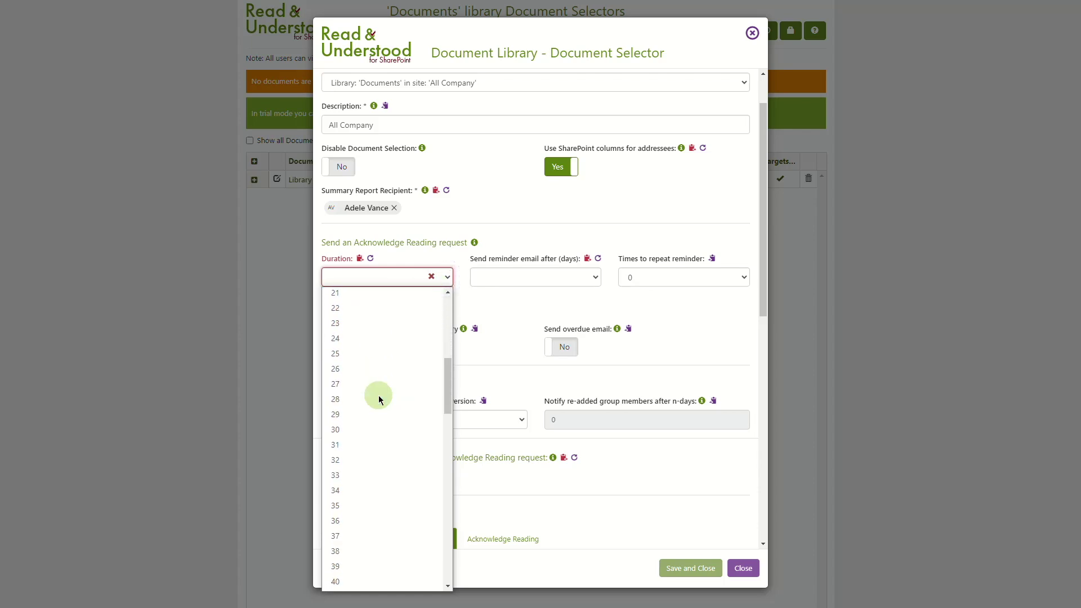
{"action": "left_click", "coordinate": [353, 430]}
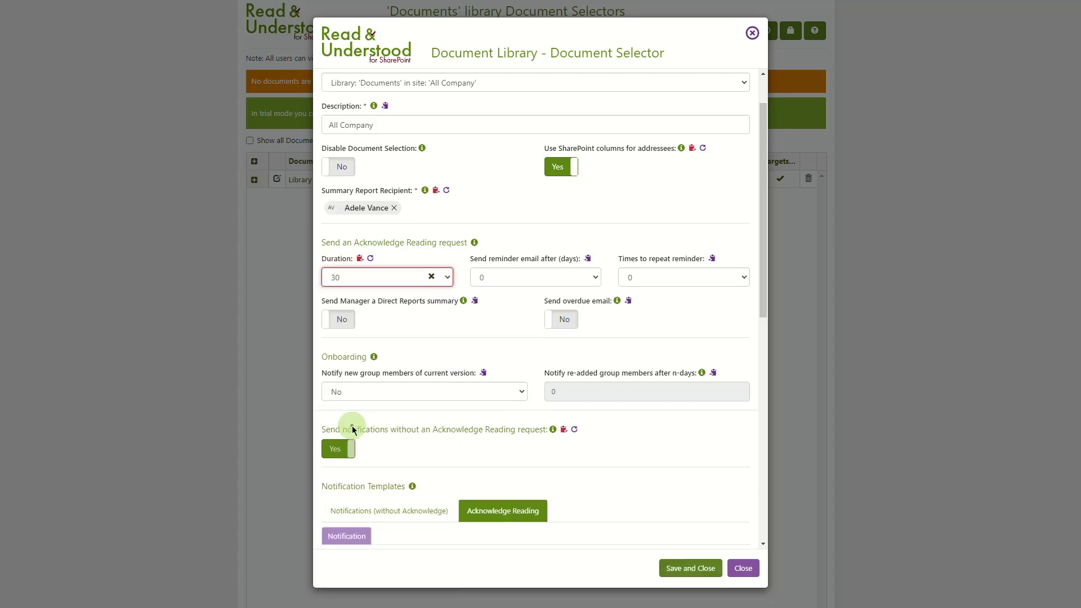
{"action": "left_click", "coordinate": [591, 279]}
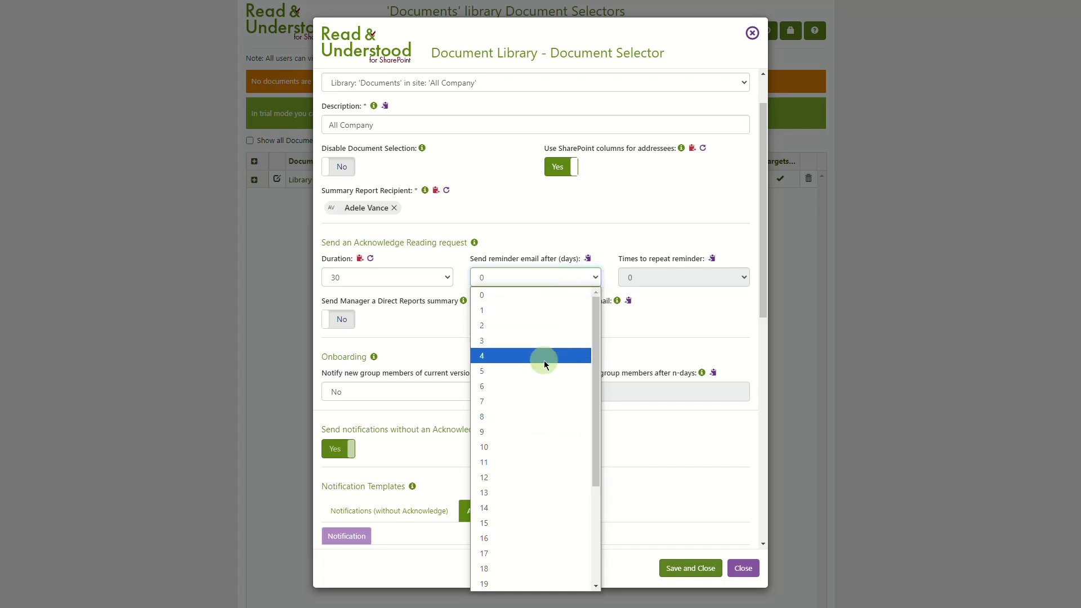
{"action": "left_click", "coordinate": [511, 404]}
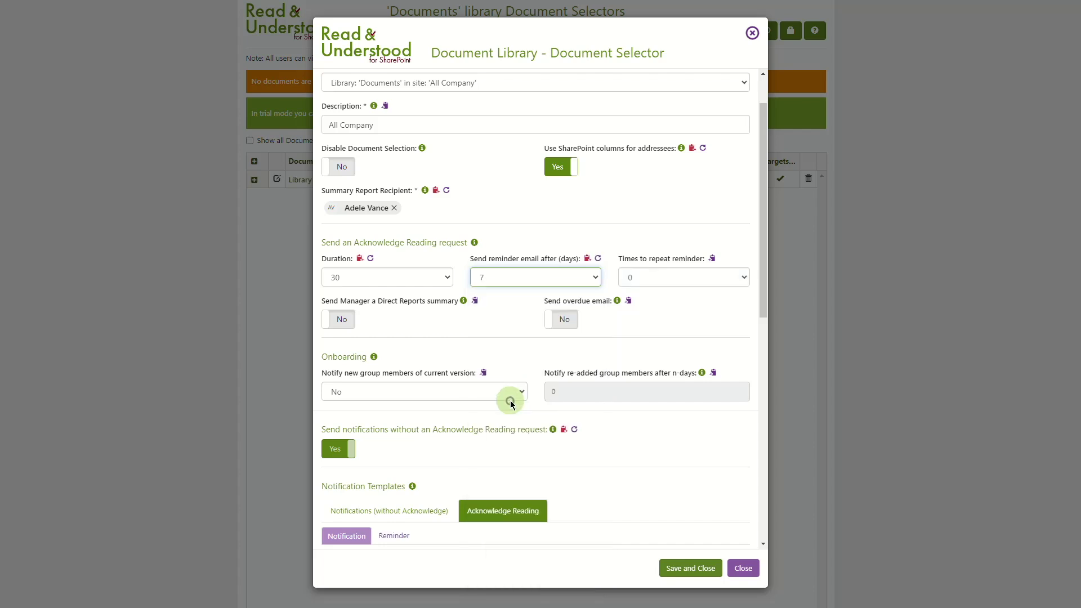
{"action": "left_click", "coordinate": [669, 280]}
{"action": "left_click", "coordinate": [645, 338]}
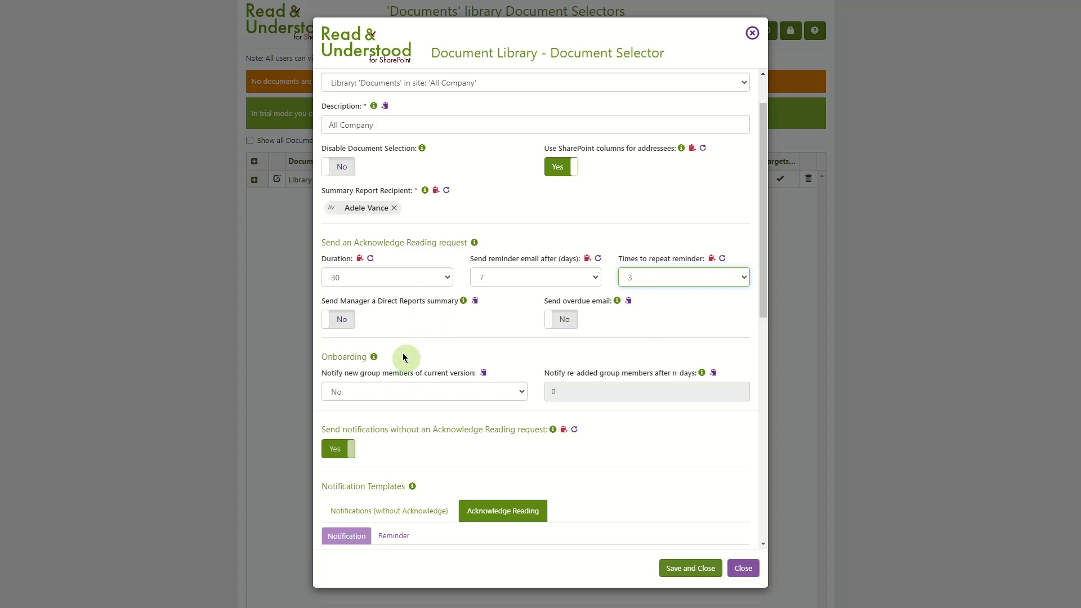
Set onboarding to notify new group members from midnight today, and save the Document Selector
{"action": "scroll", "coordinate": [411, 349], "scroll_direction": "down", "scroll_amount": 1}
{"action": "left_click", "coordinate": [422, 341]}
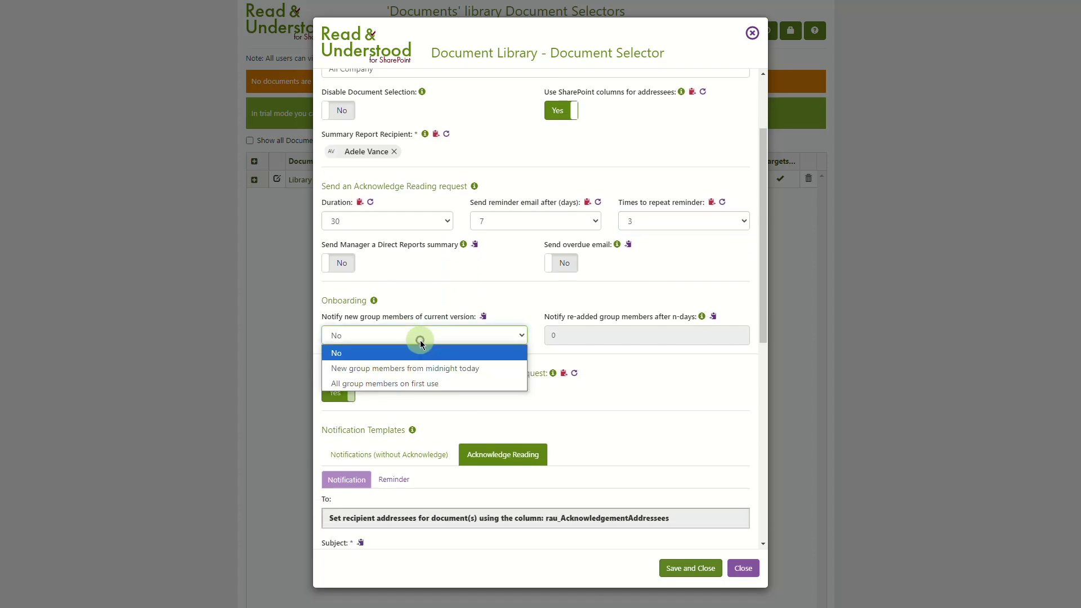
{"action": "left_click", "coordinate": [411, 369]}
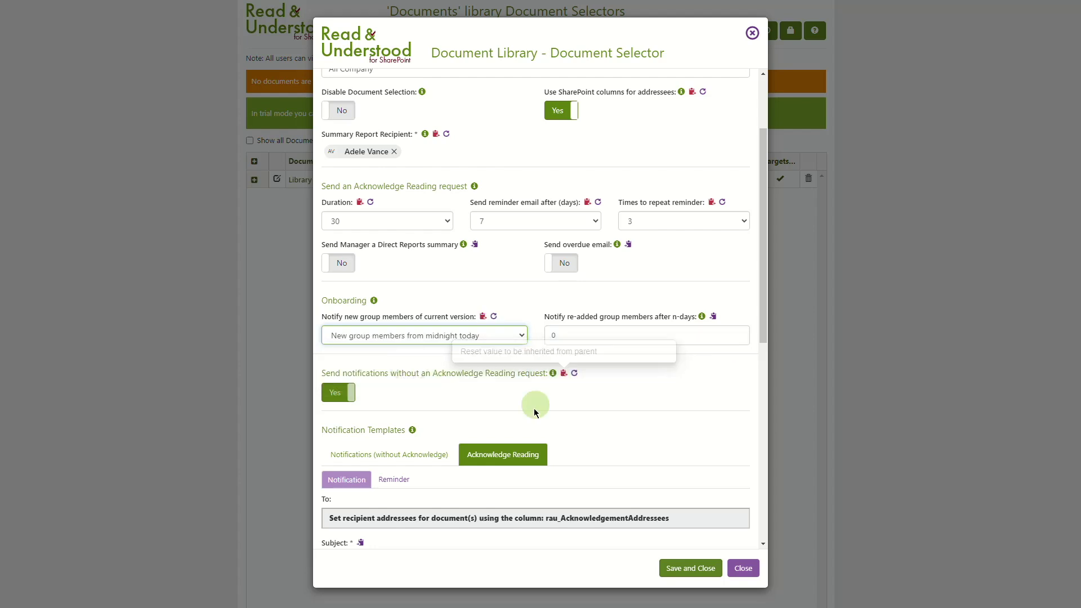
{"action": "scroll", "coordinate": [594, 424], "scroll_direction": "down", "scroll_amount": 2}
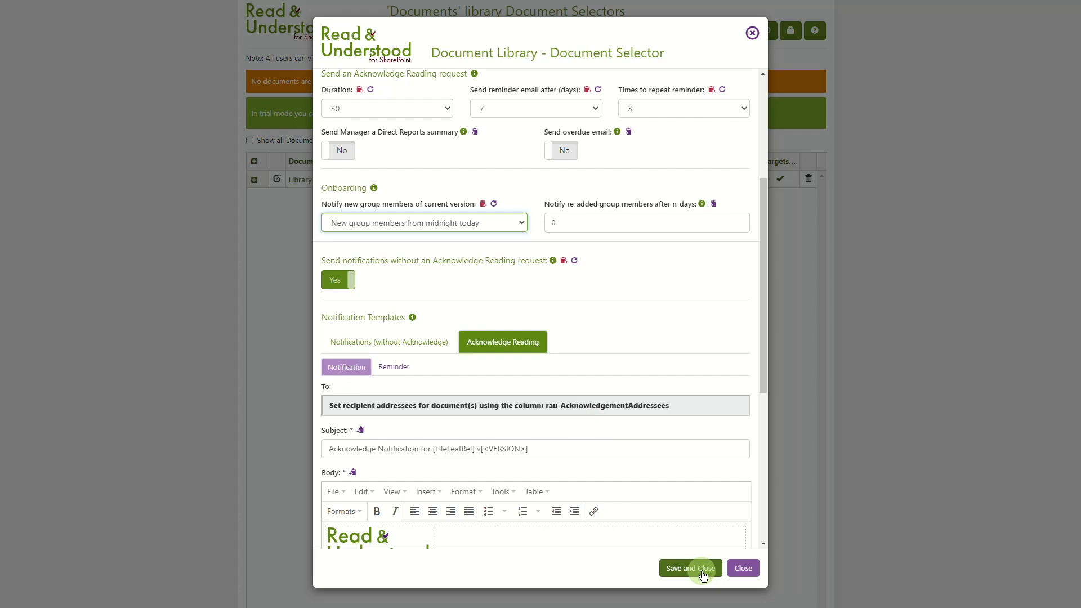
{"action": "left_click", "coordinate": [703, 574]}
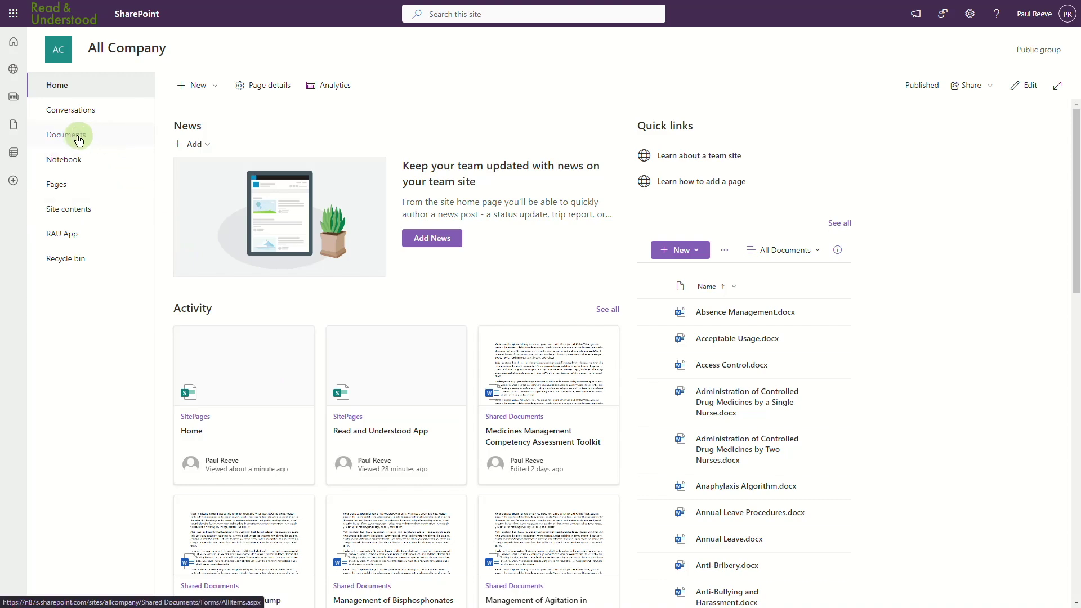
Show the rau_AcknowledgementAddressees and rau_NotifyAddressees columns in the All Company site's Documents library view
{"action": "left_click", "coordinate": [79, 141]}
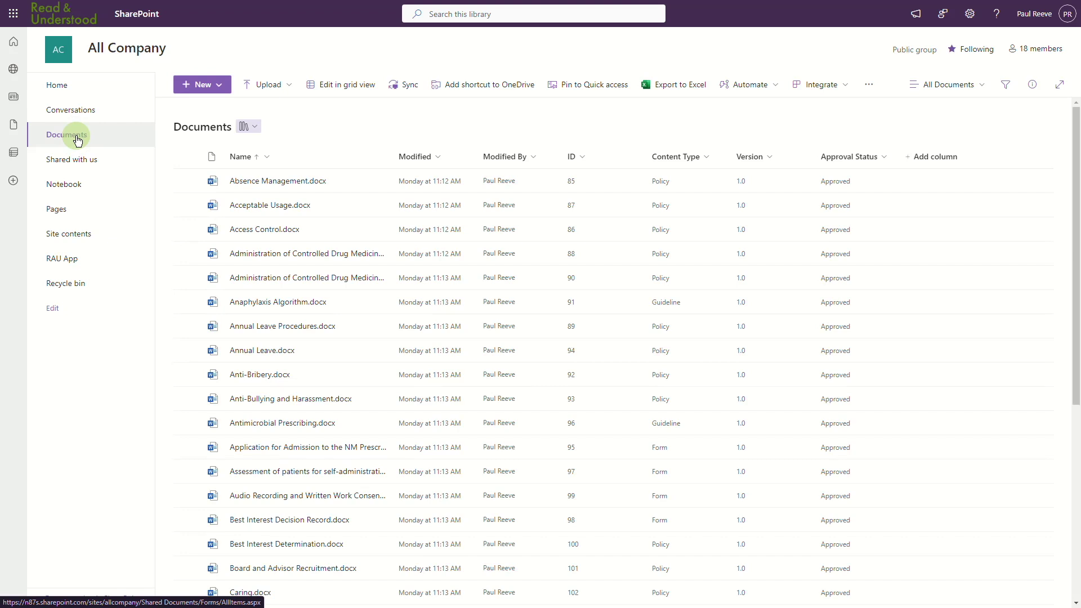
{"action": "left_click", "coordinate": [942, 162]}
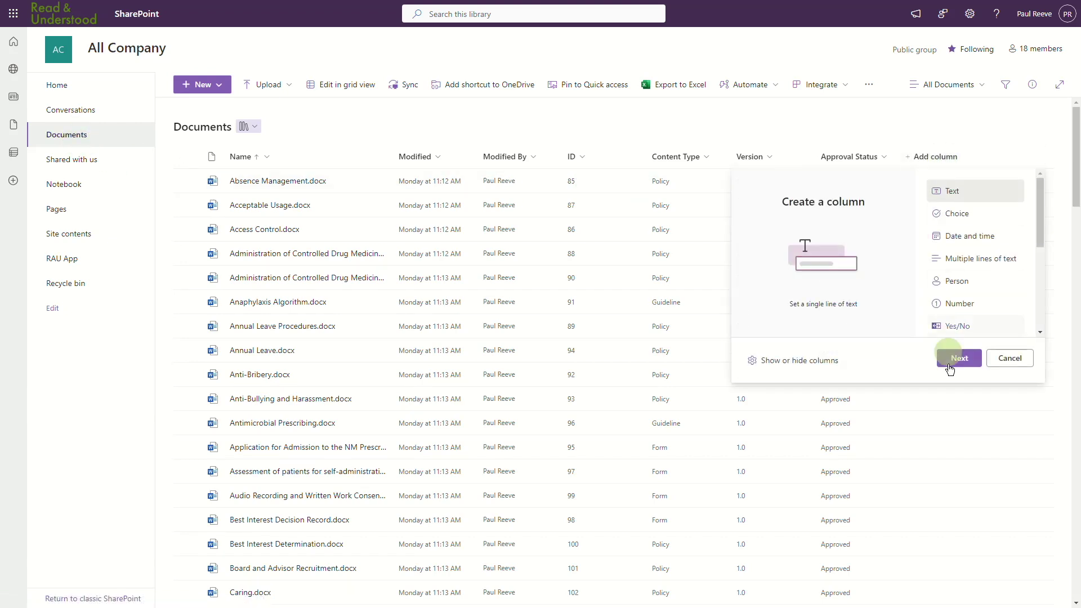
{"action": "left_click", "coordinate": [784, 366]}
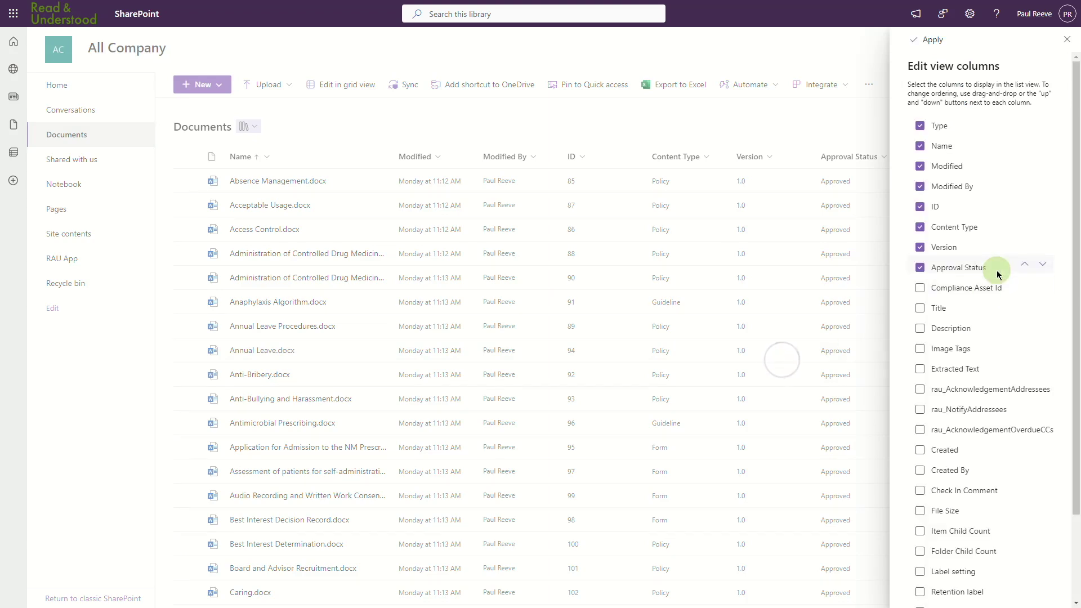
{"action": "scroll", "coordinate": [996, 274], "scroll_direction": "down", "scroll_amount": 1}
{"action": "left_click", "coordinate": [981, 339]}
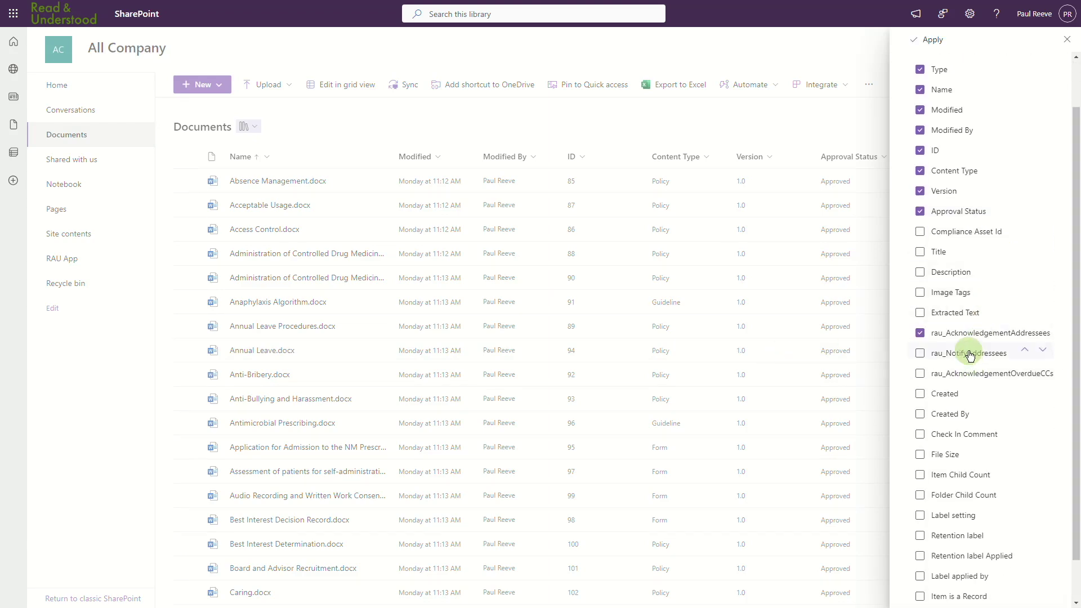
{"action": "left_click", "coordinate": [969, 354]}
{"action": "scroll", "coordinate": [969, 353], "scroll_direction": "up", "scroll_amount": 1}
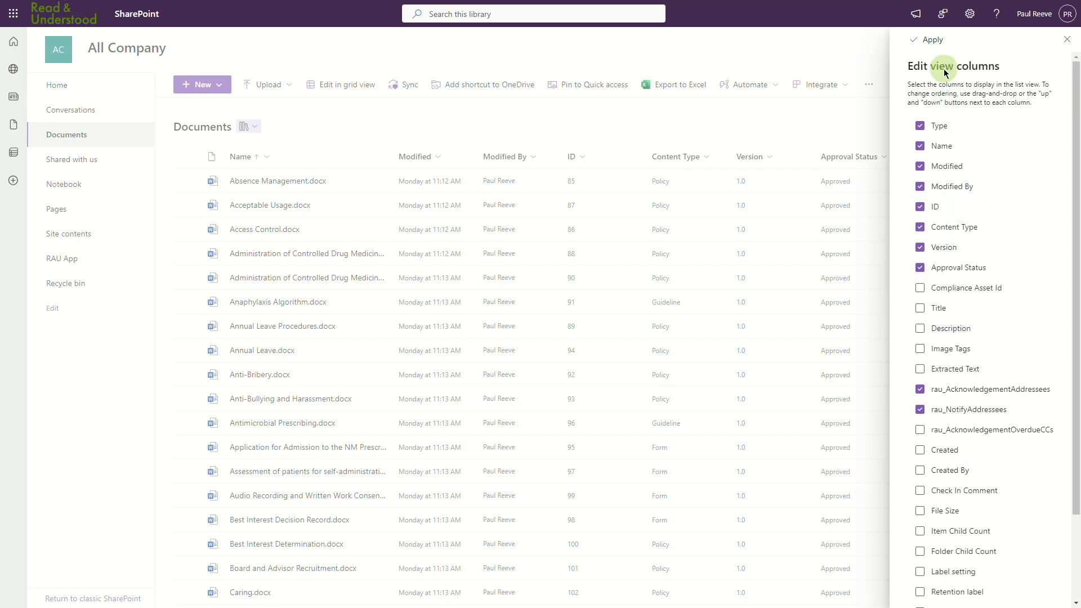
{"action": "left_click", "coordinate": [930, 42]}
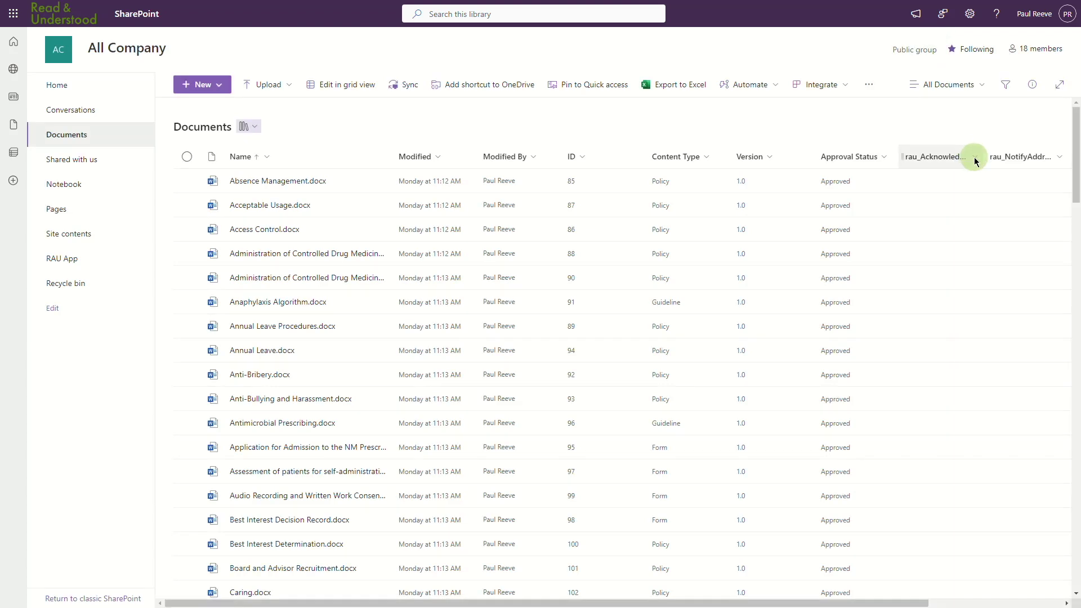
Rename the rau_AcknowledgementAddressees column to "Acknowledgement Addressees" and save it
{"action": "left_click", "coordinate": [975, 158]}
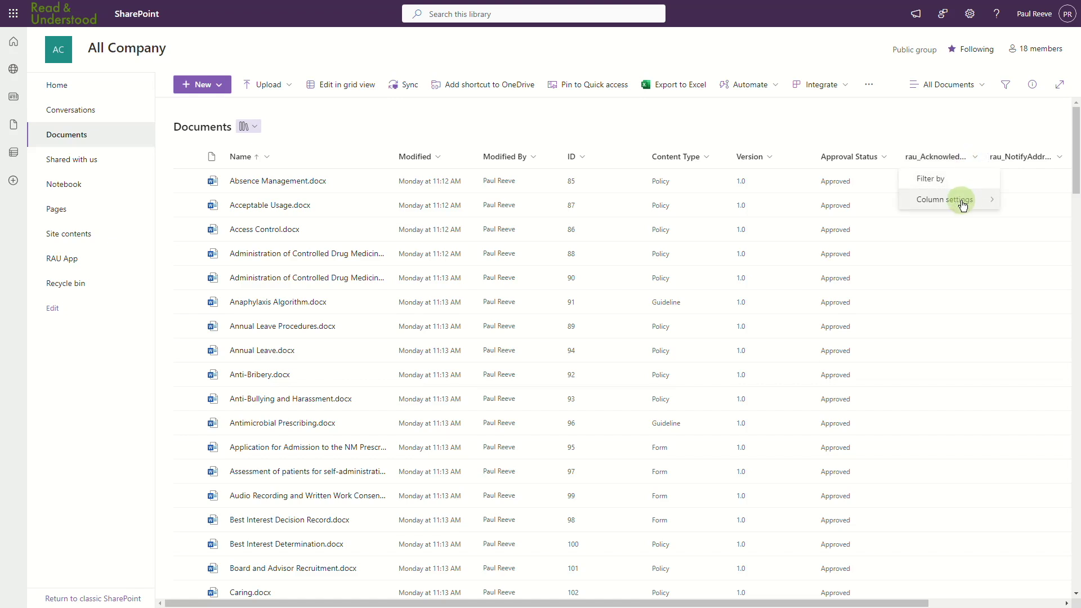
{"action": "mouse_move", "coordinate": [962, 203]}
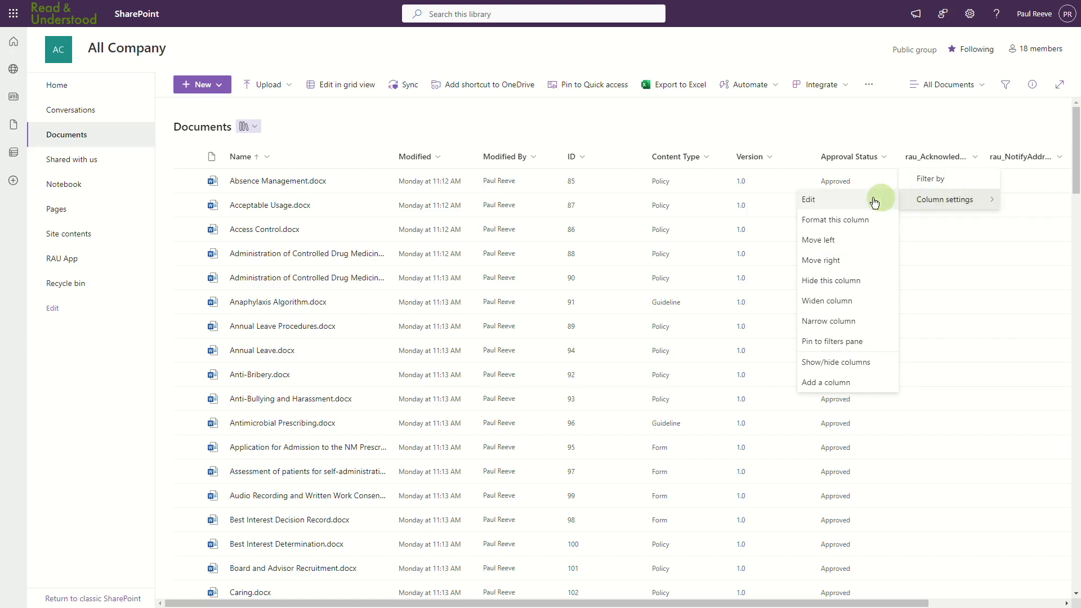
{"action": "left_click", "coordinate": [844, 201]}
{"action": "left_click", "coordinate": [927, 72]}
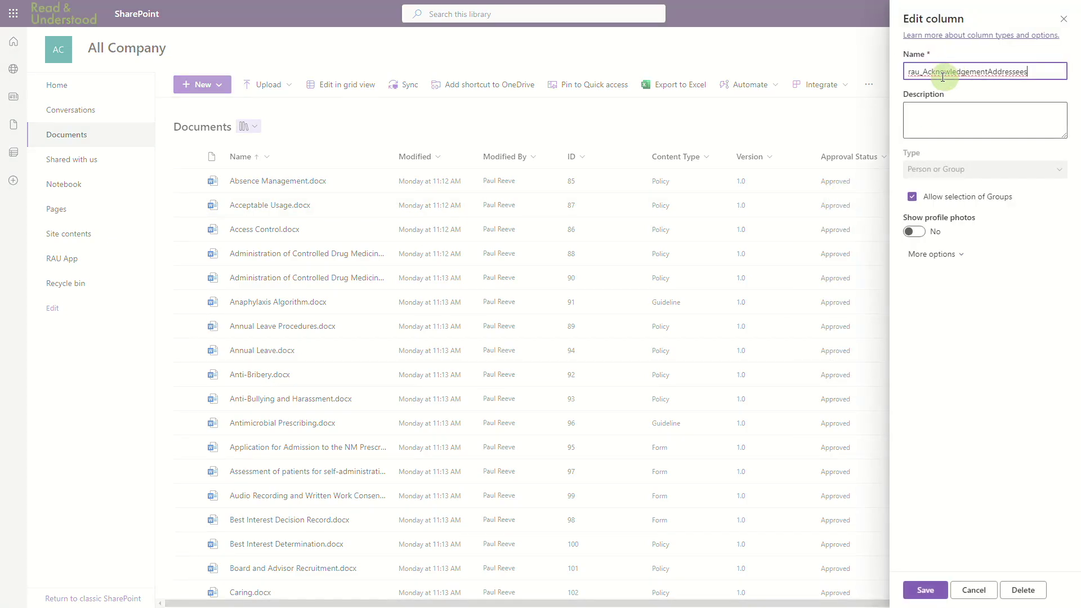
{"action": "key", "text": "BackSpace"}
{"action": "key", "text": "BackSpace"}
{"action": "key", "text": "BackSpace"}
{"action": "key", "text": "BackSpace"}
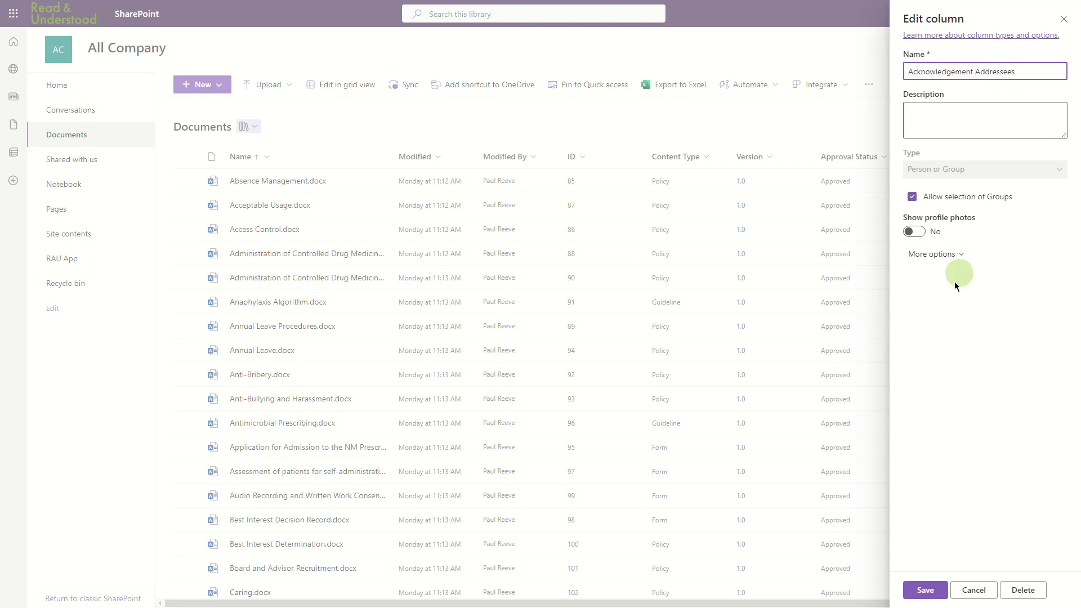
{"action": "left_click", "coordinate": [929, 590]}
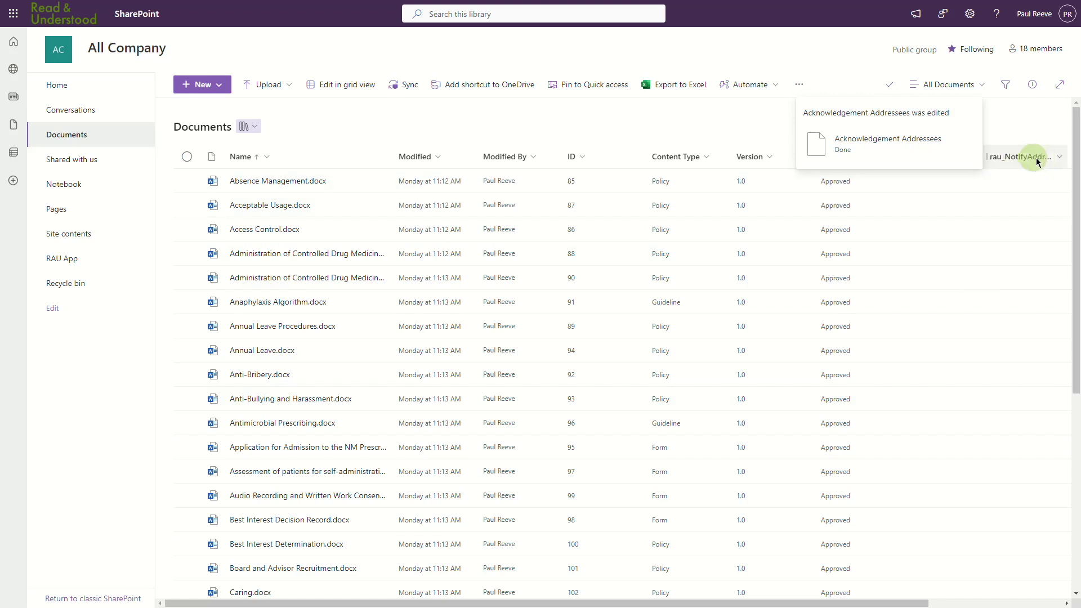
Rename the rau_NotifyAddressees column to "Notify Addressees" and save it
{"action": "left_click", "coordinate": [1050, 156]}
{"action": "left_click", "coordinate": [1035, 199]}
{"action": "left_click", "coordinate": [884, 201]}
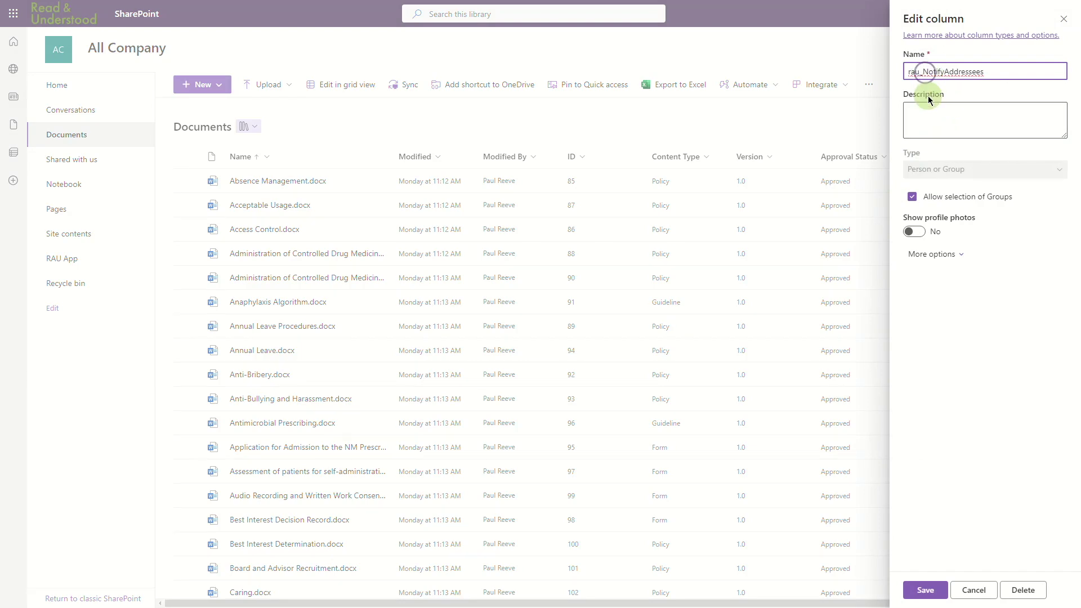
{"action": "key", "text": "BackSpace"}
{"action": "key", "text": "BackSpace"}
{"action": "key", "text": "BackSpace"}
{"action": "key", "text": "BackSpace"}
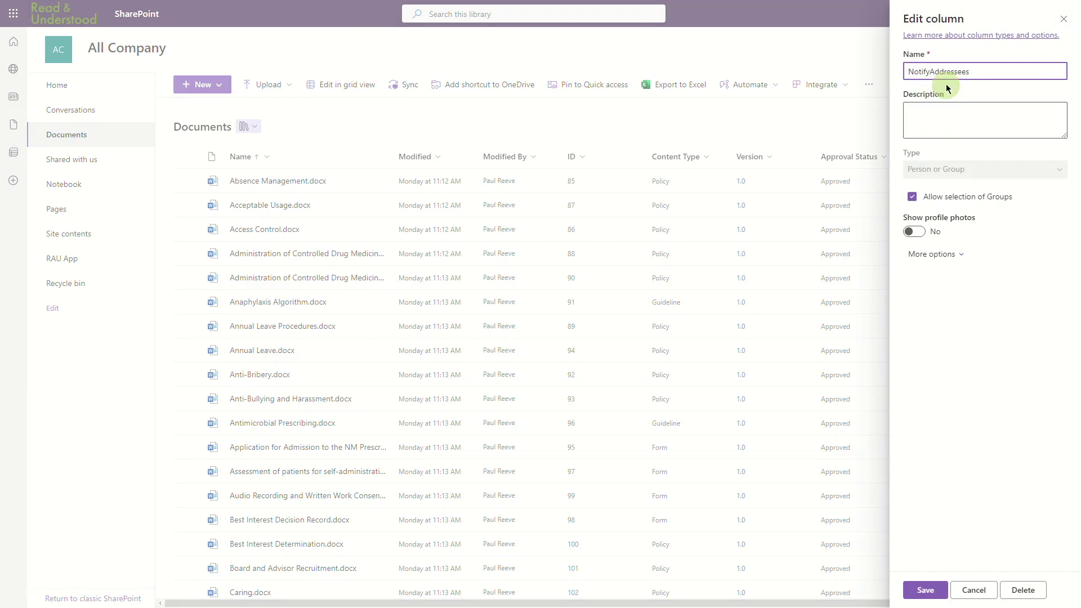
{"action": "left_click", "coordinate": [931, 72]}
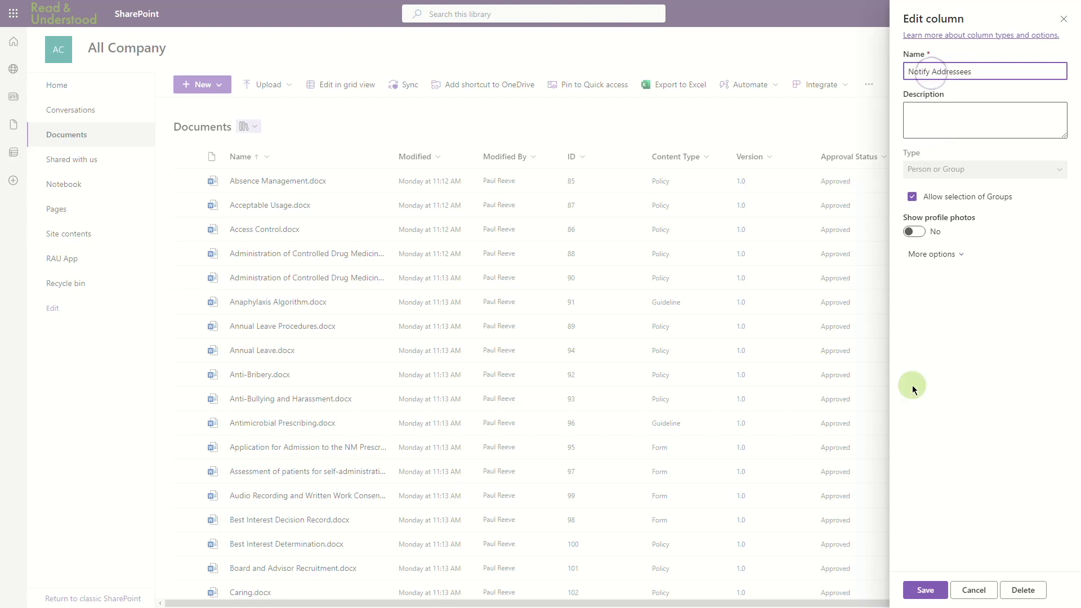
{"action": "left_click", "coordinate": [929, 590]}
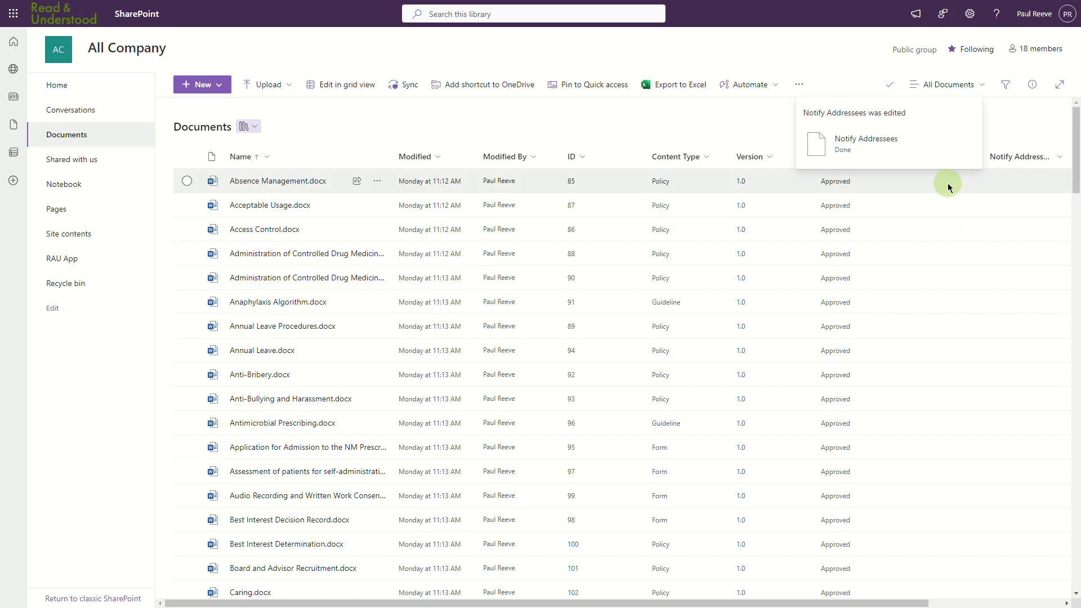
Add the Human Resources group to the Acknowledgement Addressees of Absence Management.docx and close its properties
{"action": "left_click", "coordinate": [948, 184]}
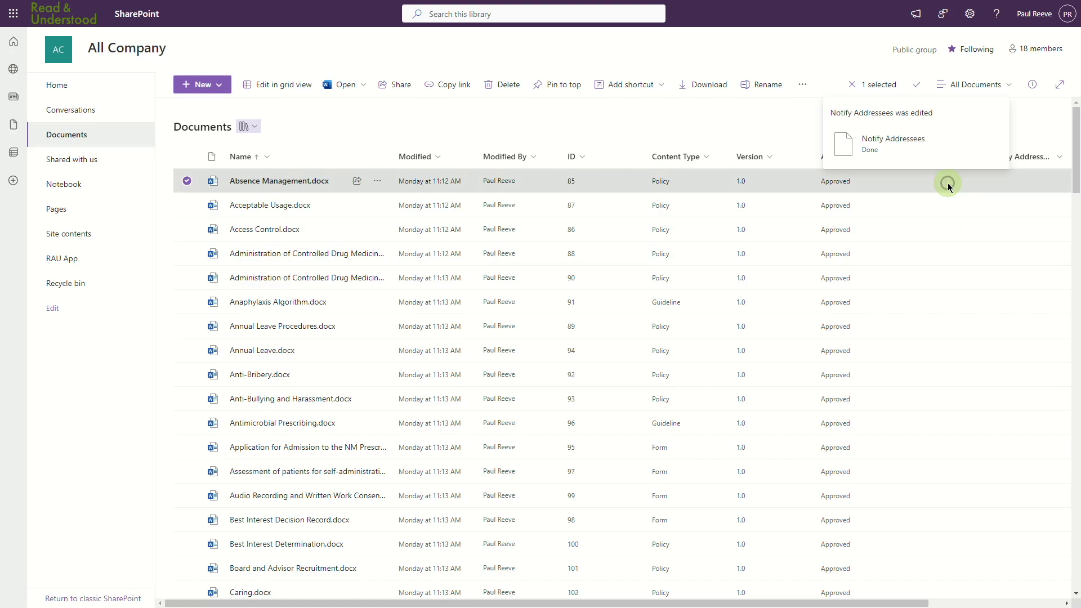
{"action": "right_click", "coordinate": [392, 185]}
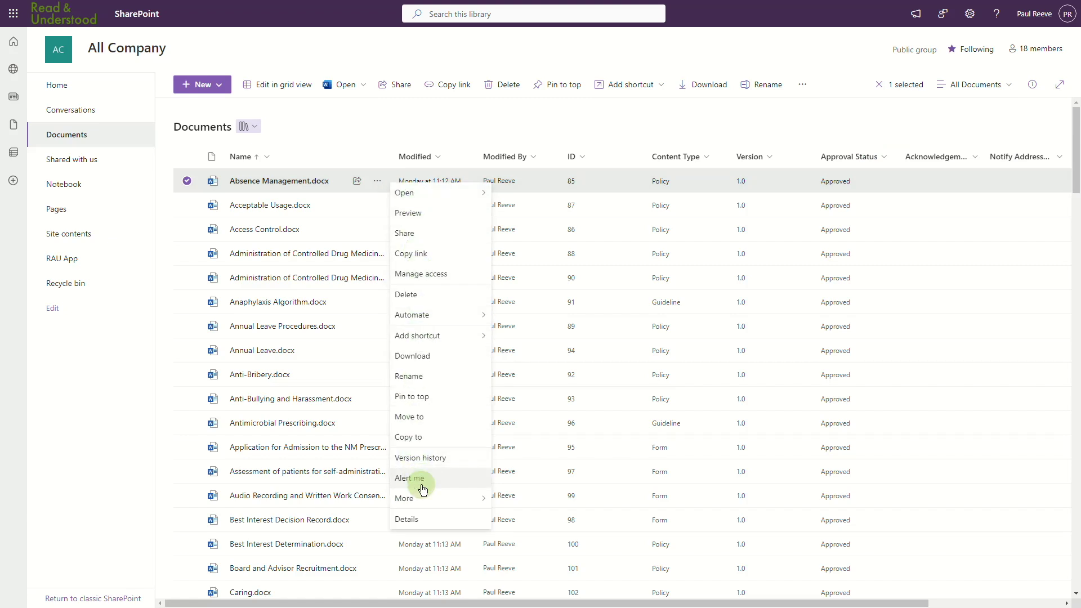
{"action": "mouse_move", "coordinate": [422, 501]}
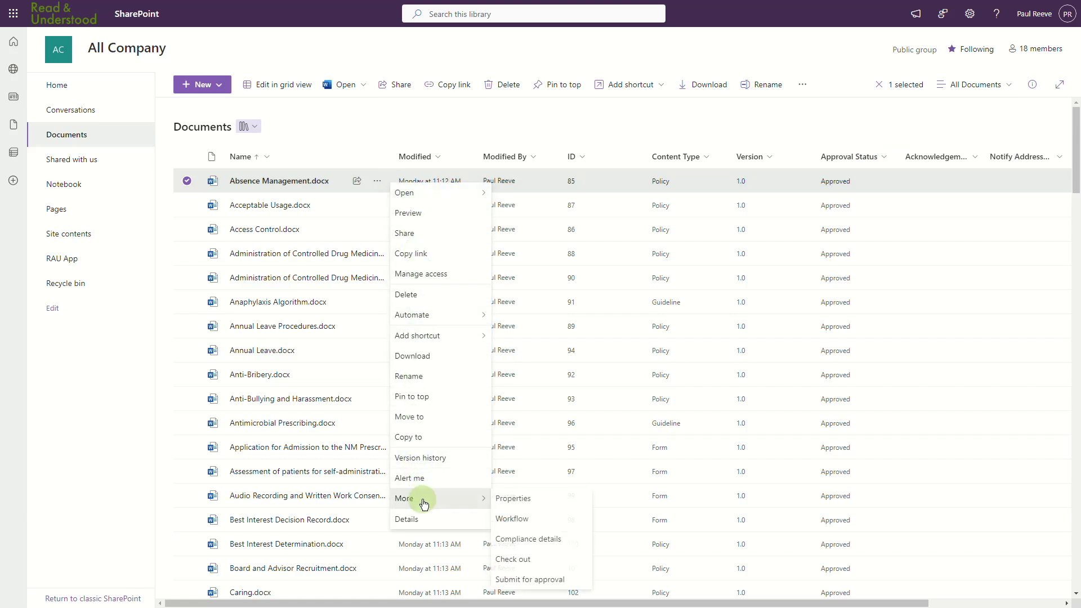
{"action": "left_click", "coordinate": [542, 499]}
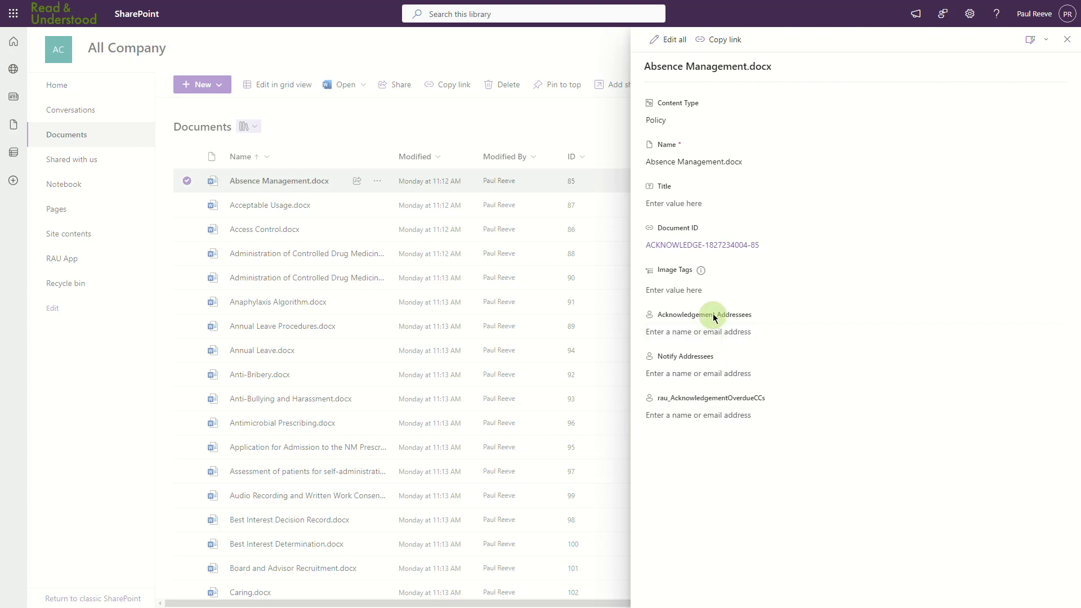
{"action": "left_click", "coordinate": [709, 332]}
{"action": "type", "text": "human"}
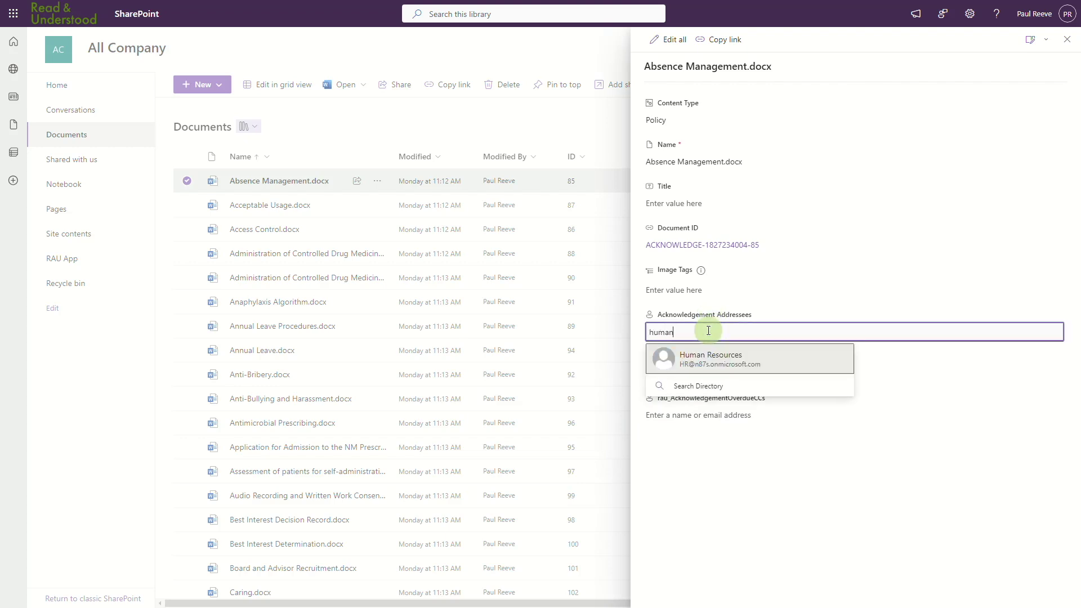
{"action": "left_click", "coordinate": [746, 362]}
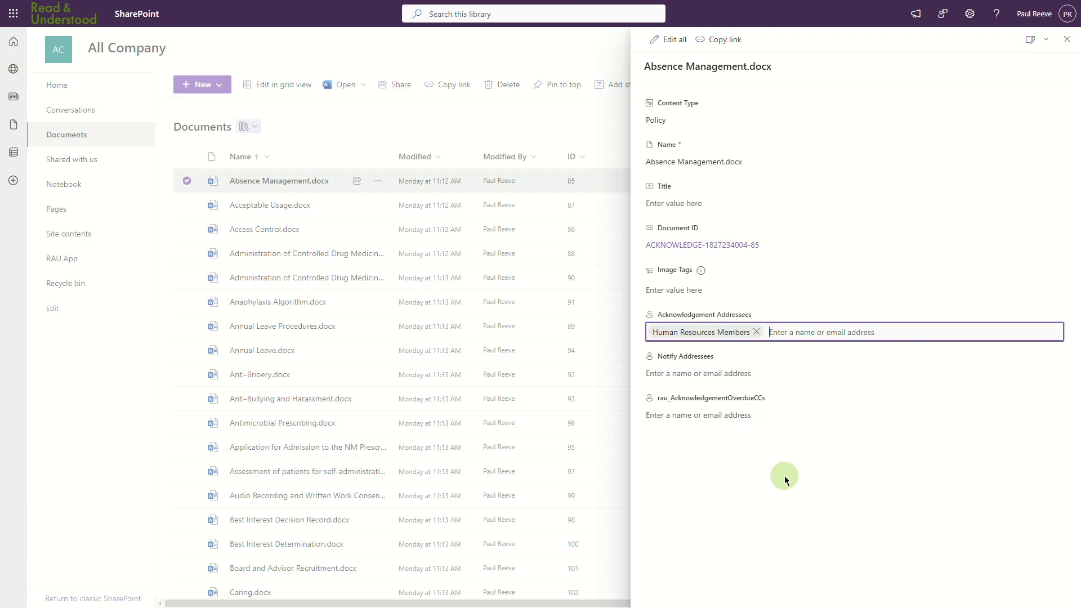
{"action": "key", "text": "Tab"}
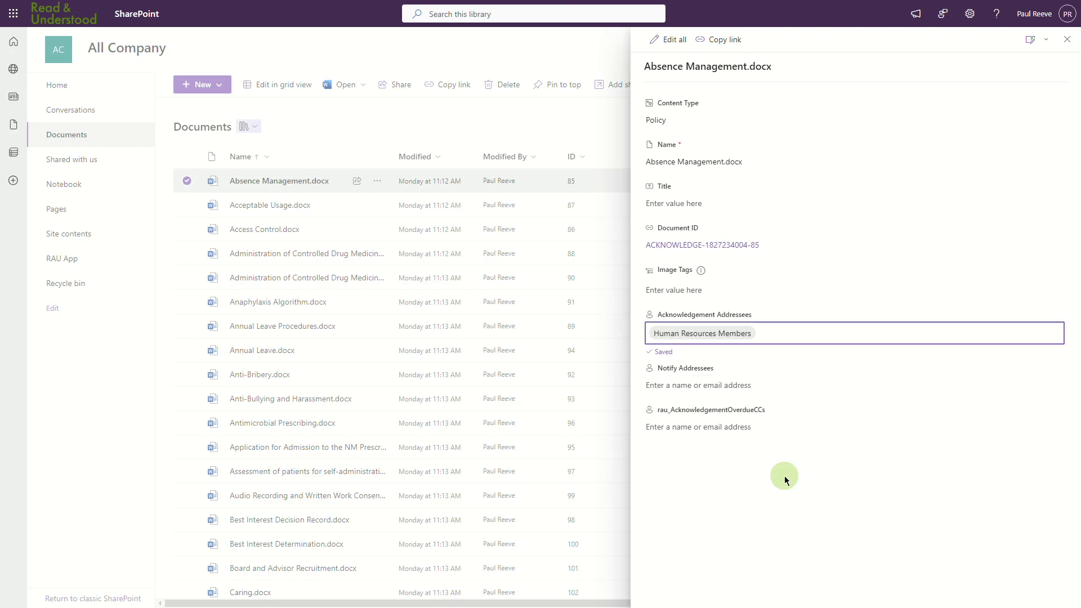
{"action": "left_click", "coordinate": [1065, 44]}
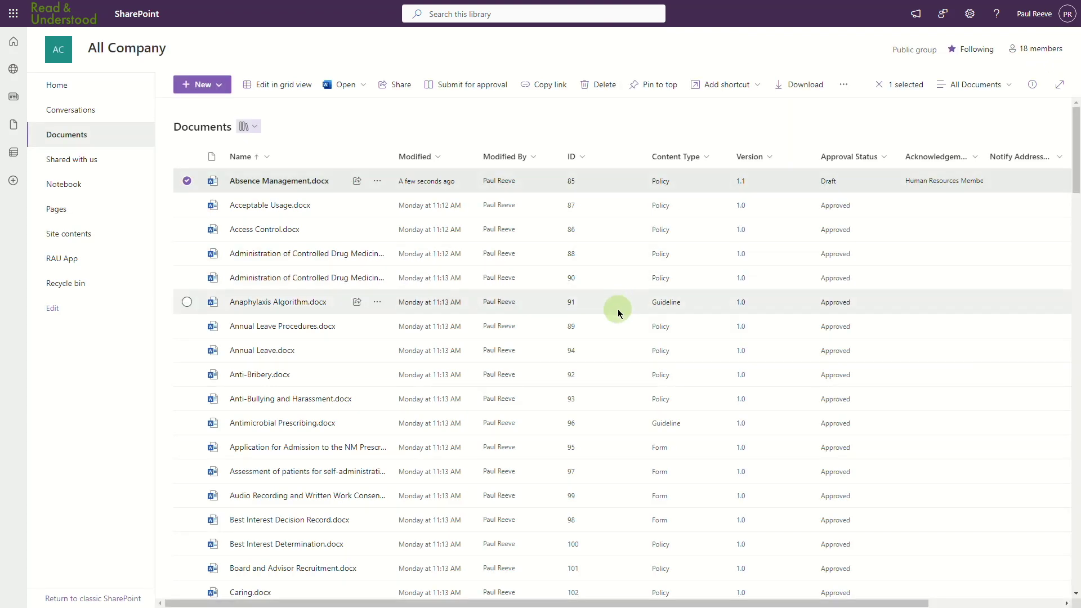
Add the All Company group to the Acknowledgement Addressees of Annual Leave Procedures.docx and close its properties
{"action": "right_click", "coordinate": [707, 330]}
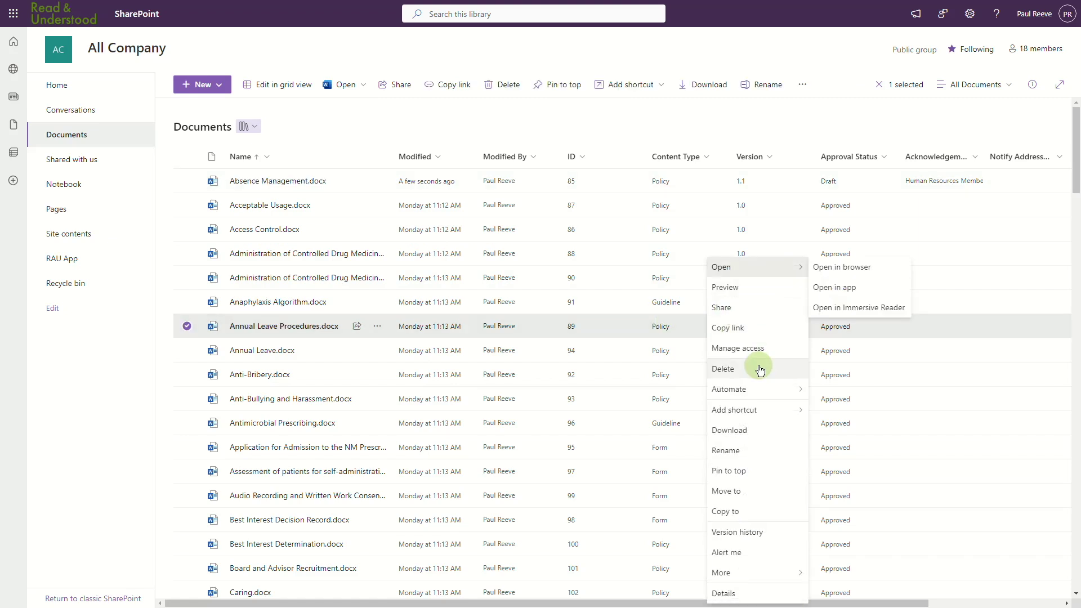
{"action": "mouse_move", "coordinate": [760, 575]}
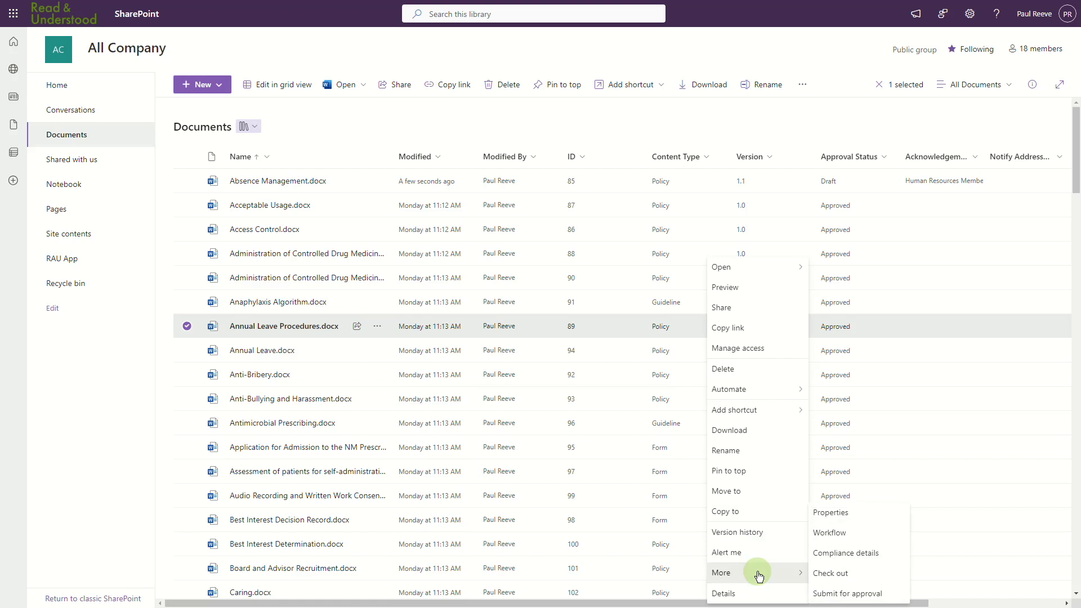
{"action": "left_click", "coordinate": [827, 512]}
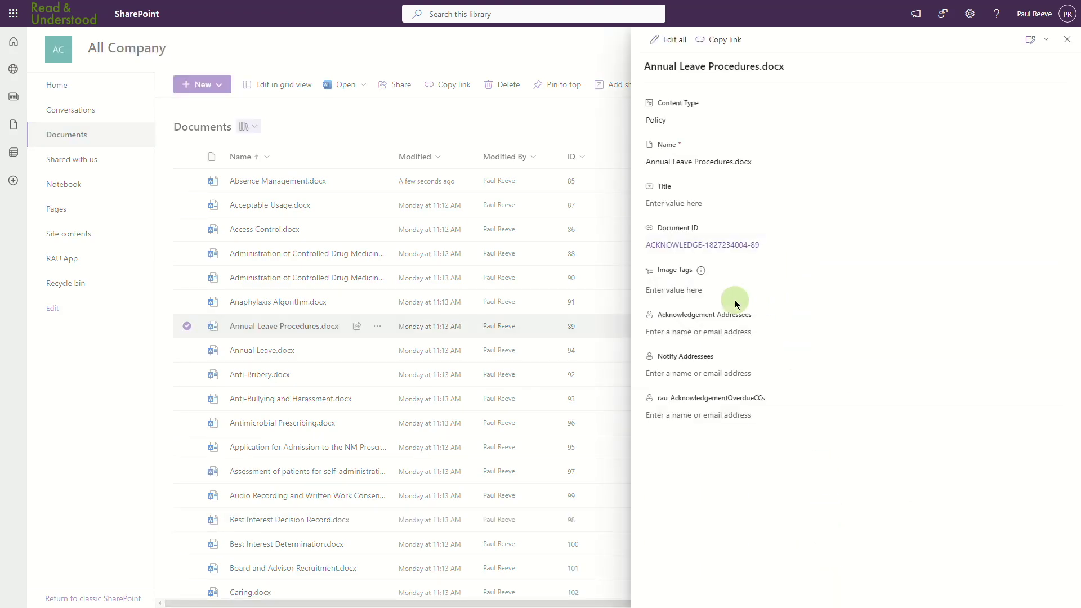
{"action": "left_click", "coordinate": [713, 332]}
{"action": "type", "text": "All"}
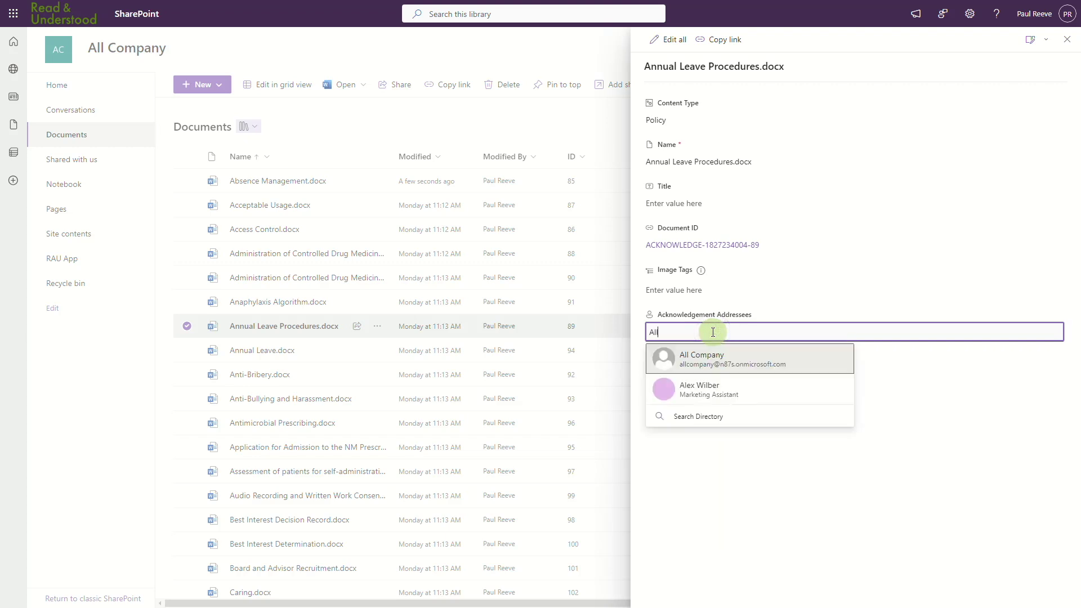
{"action": "left_click", "coordinate": [727, 353]}
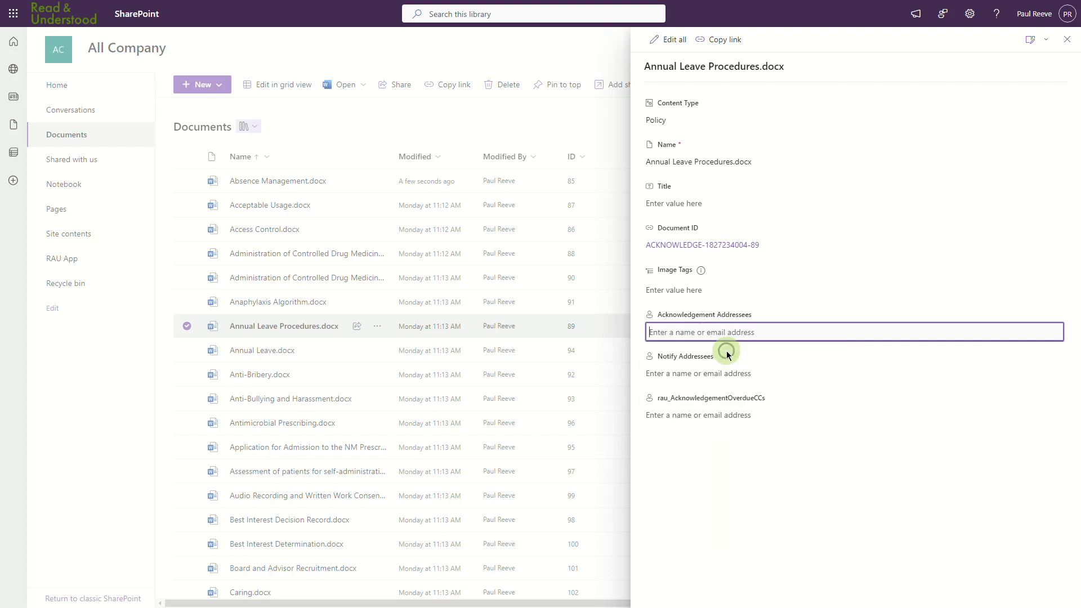
{"action": "left_click", "coordinate": [726, 351]}
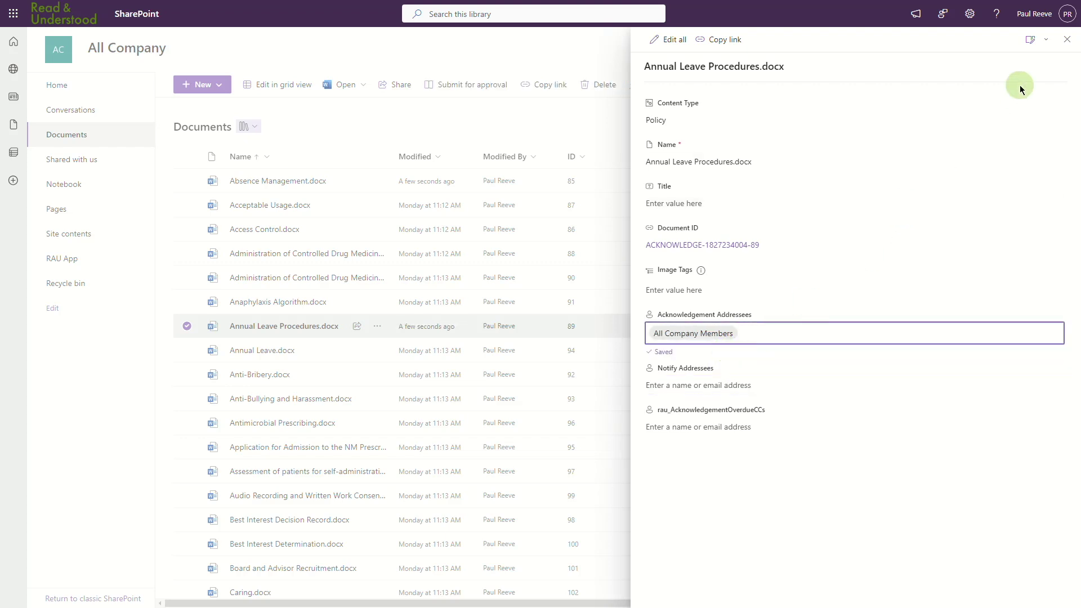
{"action": "left_click", "coordinate": [1067, 39]}
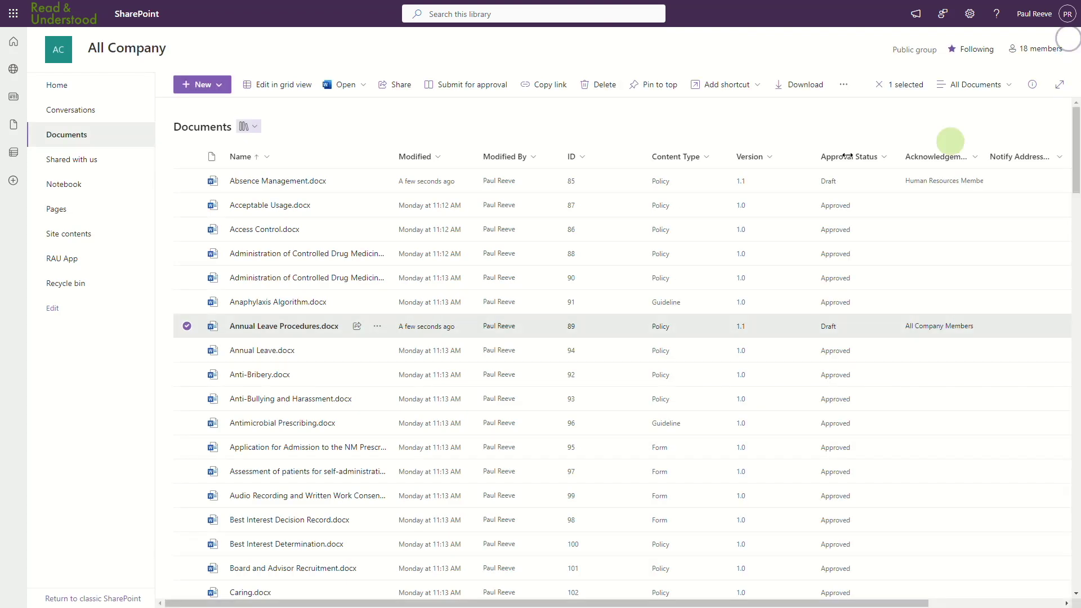
Submit Annual Leave Procedures.docx for approval, publishing it without a comment
{"action": "right_click", "coordinate": [539, 333]}
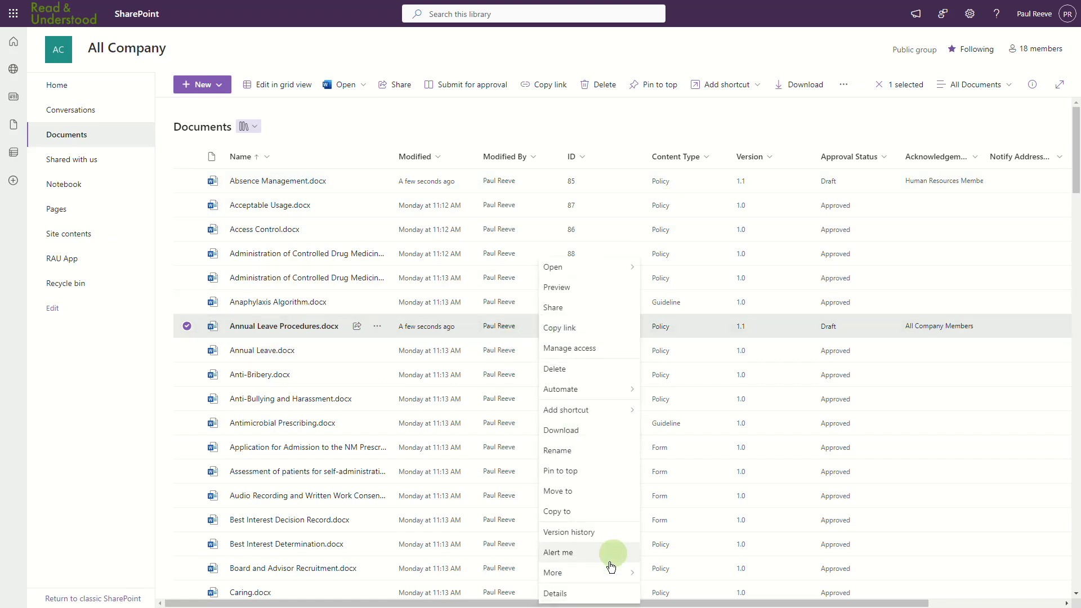
{"action": "mouse_move", "coordinate": [608, 572]}
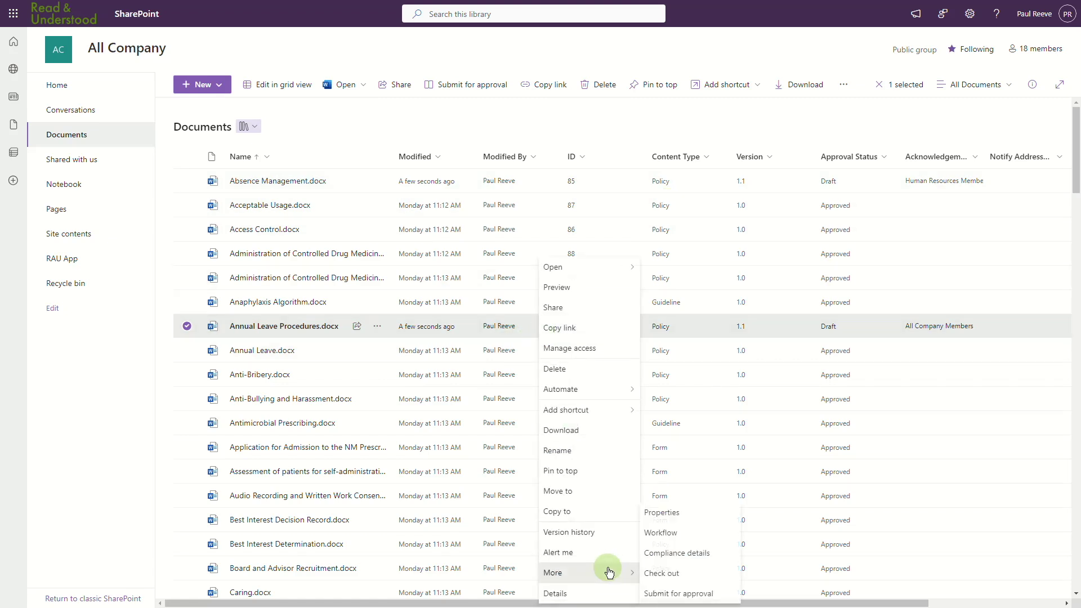
{"action": "left_click", "coordinate": [674, 596]}
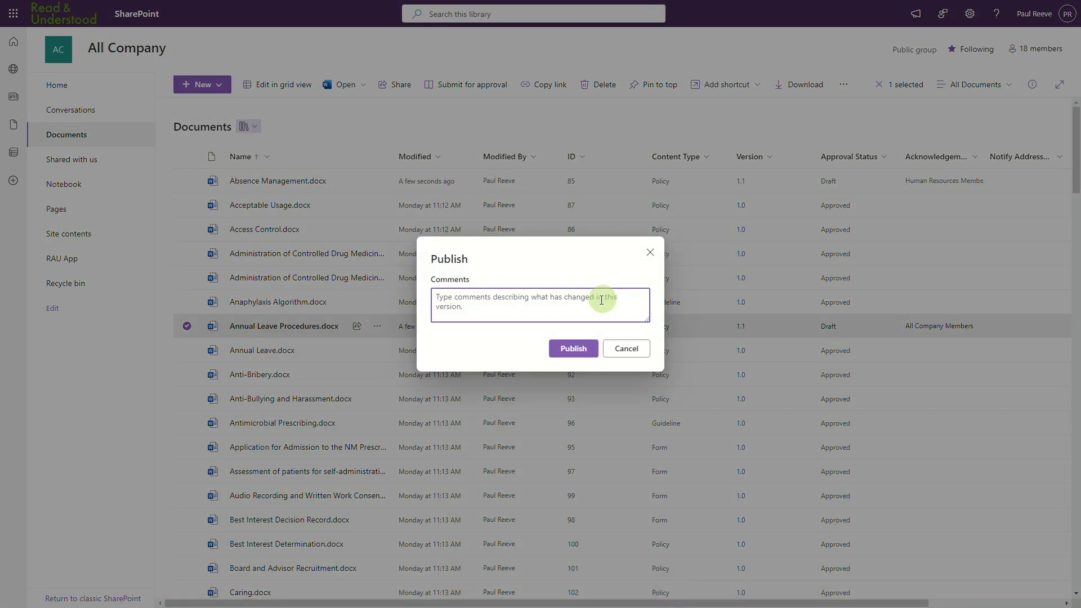
{"action": "left_click", "coordinate": [581, 350]}
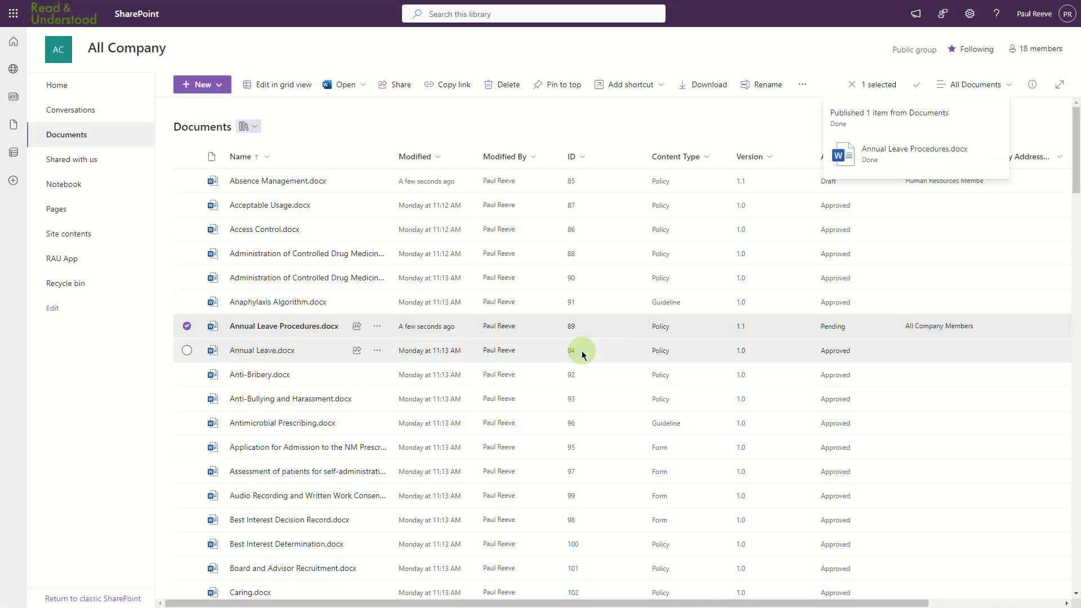
Set the approval status of Annual Leave Procedures.docx to Approved
{"action": "right_click", "coordinate": [609, 325]}
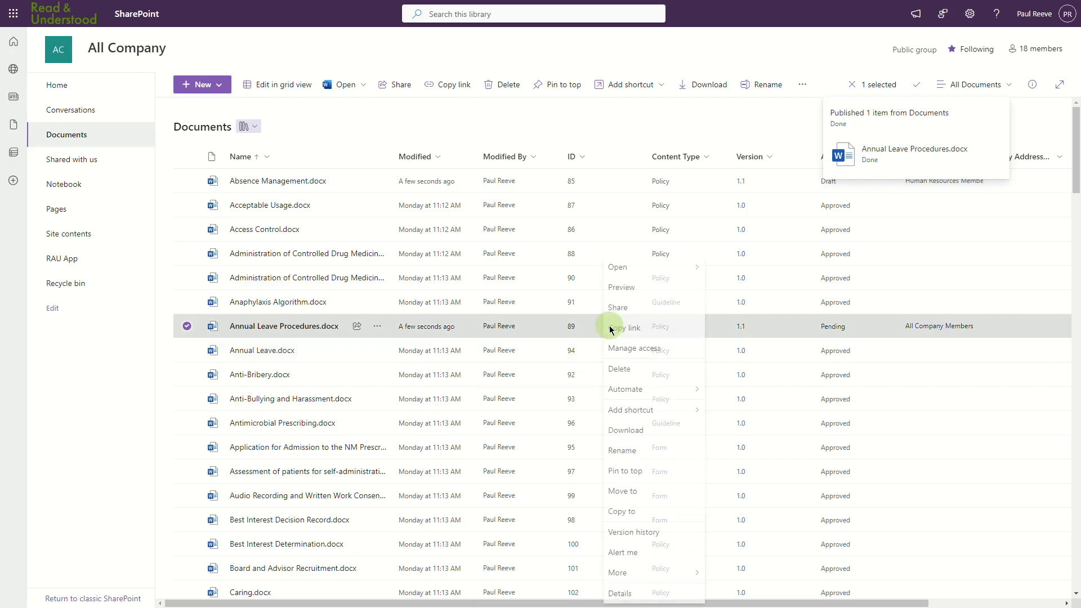
{"action": "mouse_move", "coordinate": [652, 578]}
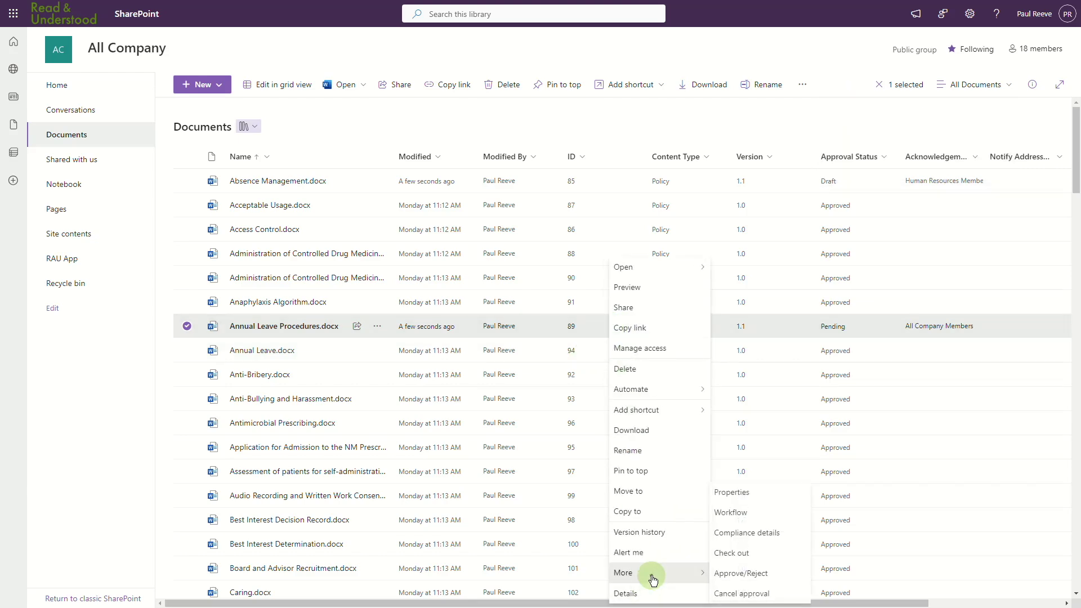
{"action": "left_click", "coordinate": [750, 572]}
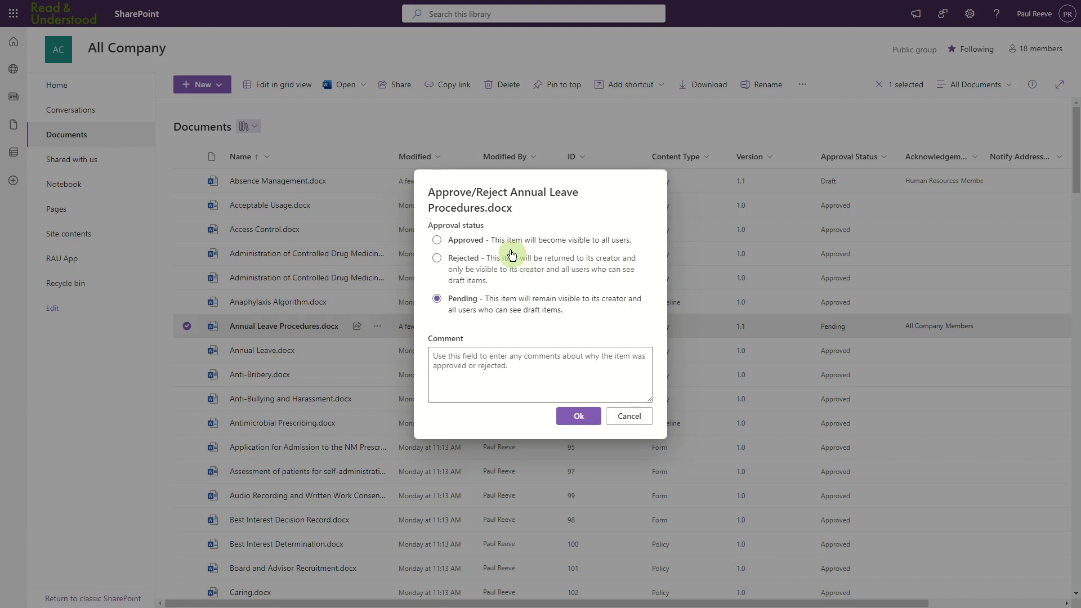
{"action": "left_click", "coordinate": [475, 239]}
{"action": "left_click", "coordinate": [583, 418]}
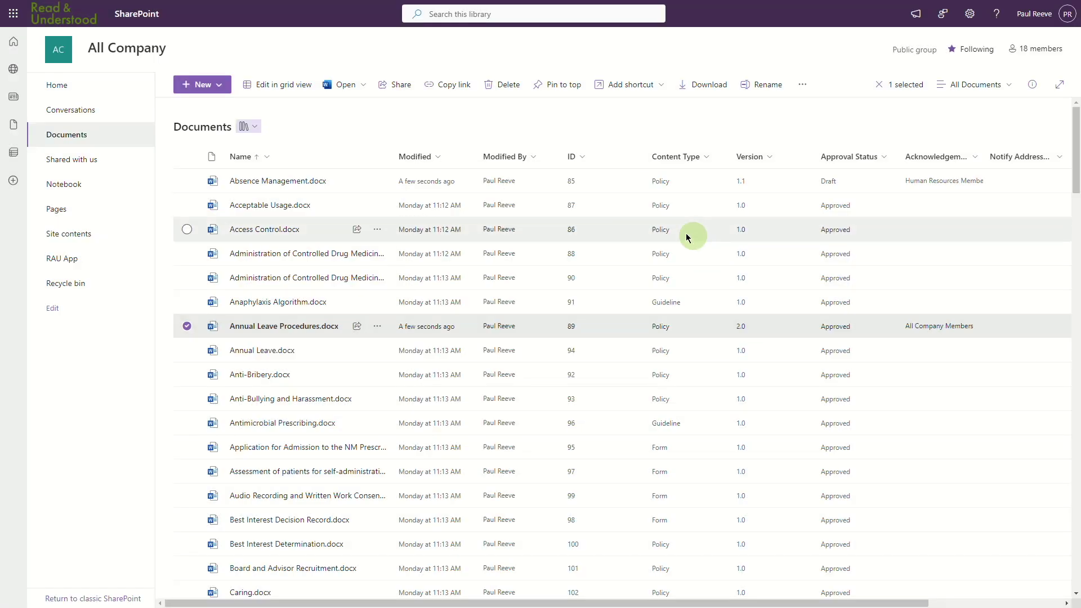
Submit Absence Management.docx for approval, publishing it without a comment
{"action": "right_click", "coordinate": [609, 179]}
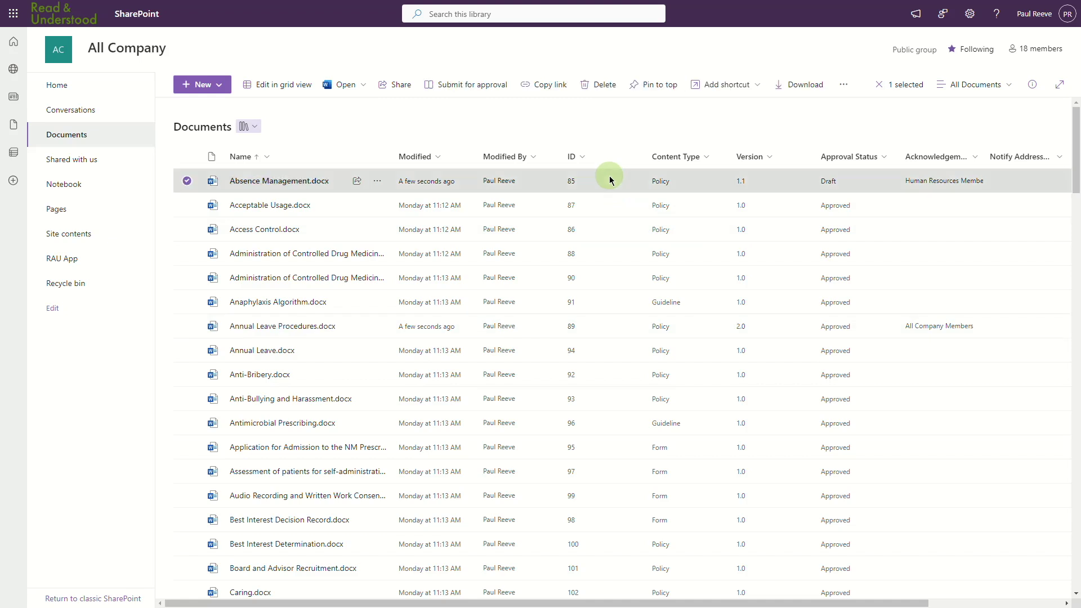
{"action": "mouse_move", "coordinate": [670, 491]}
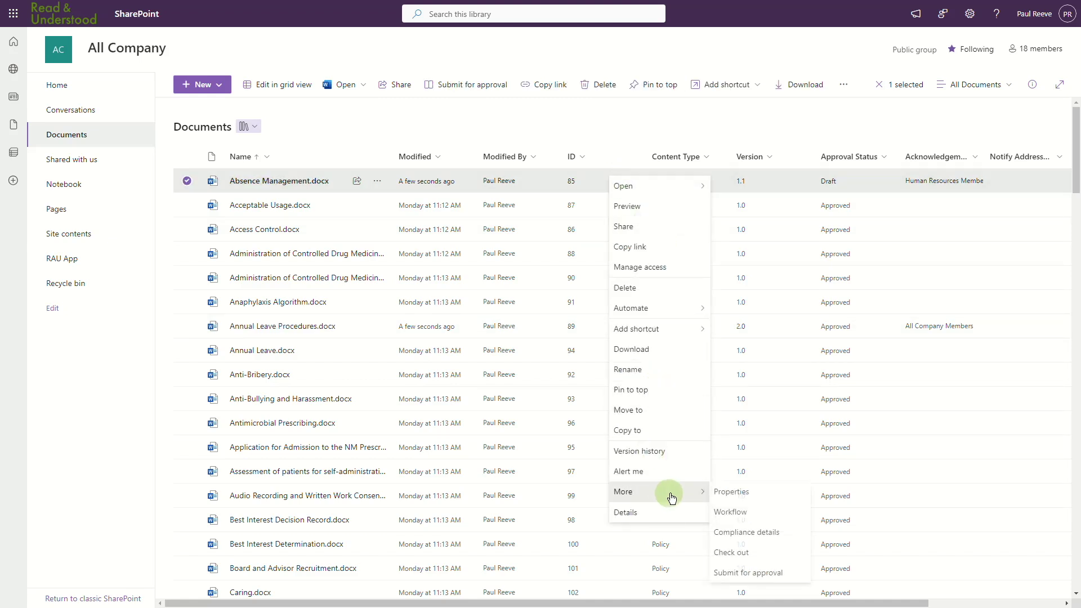
{"action": "left_click", "coordinate": [742, 572]}
{"action": "left_click", "coordinate": [574, 348]}
Set the approval status of Absence Management.docx to Approved
{"action": "right_click", "coordinate": [600, 181]}
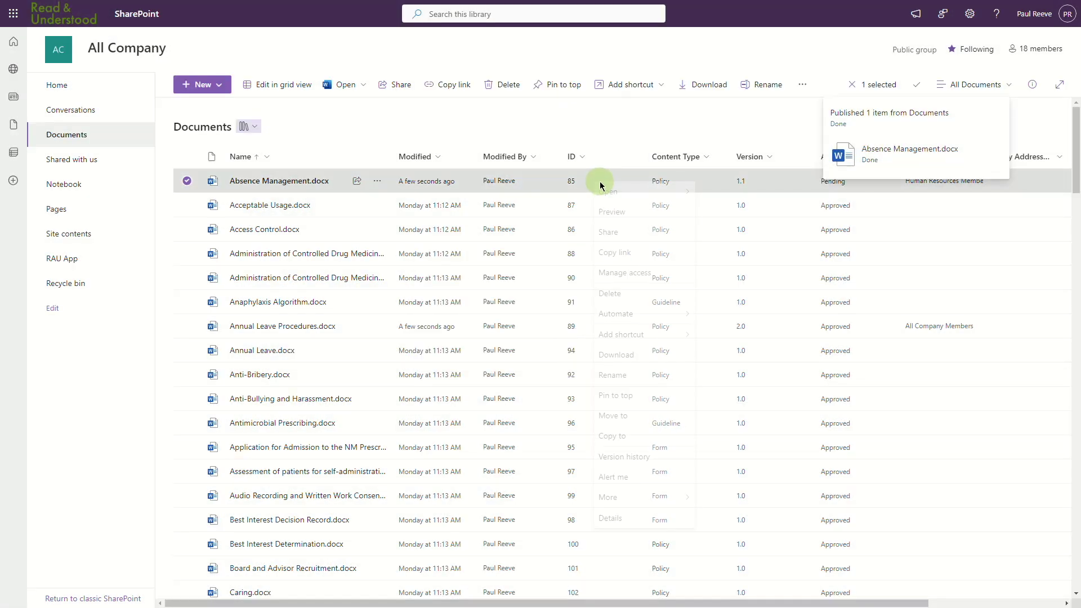
{"action": "left_click", "coordinate": [636, 498]}
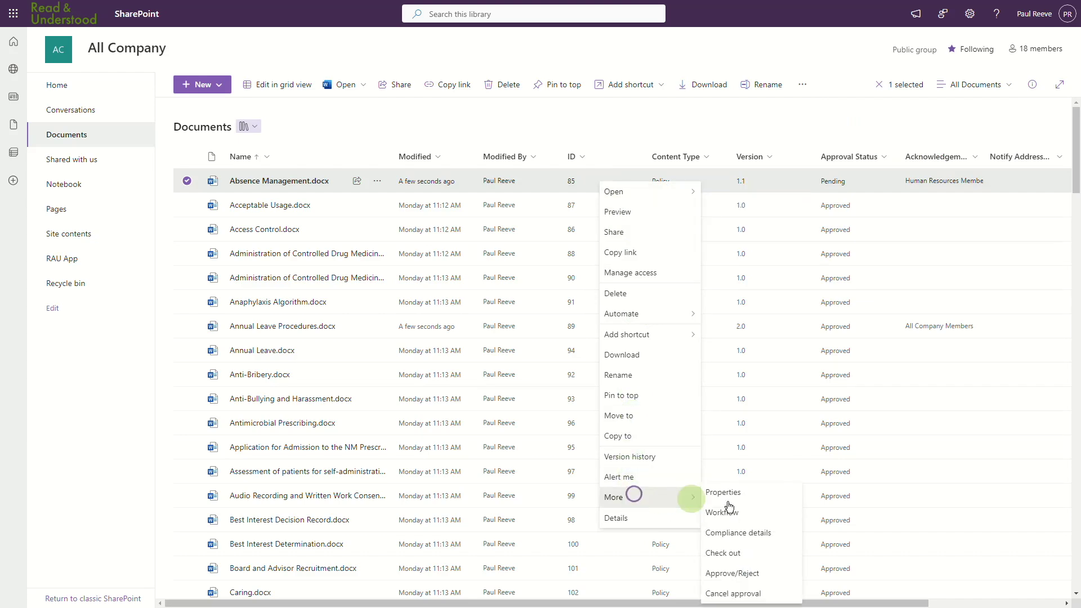
{"action": "left_click", "coordinate": [753, 573]}
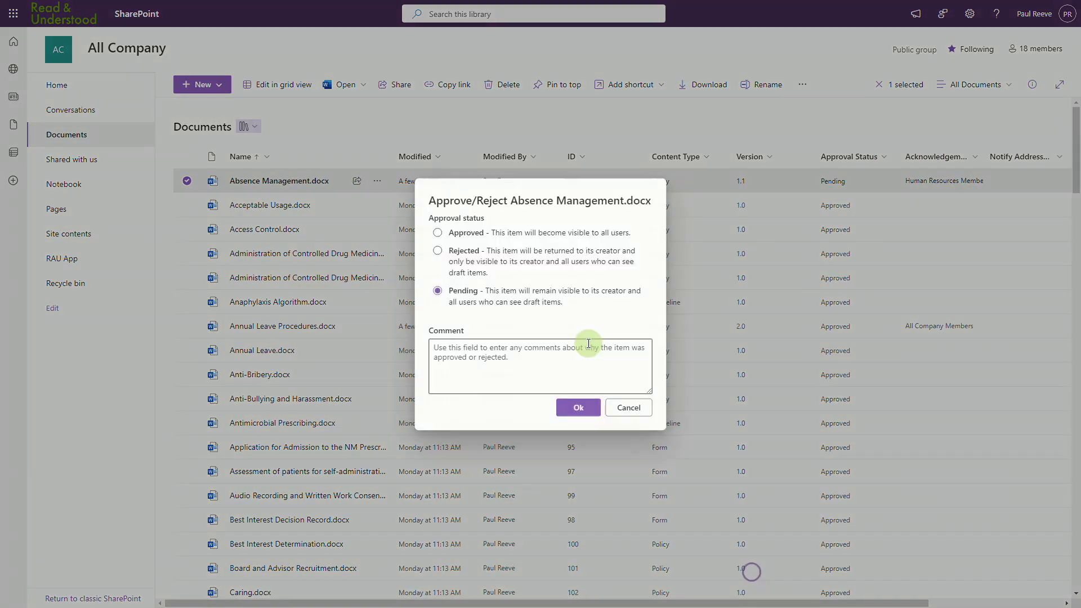
{"action": "left_click", "coordinate": [475, 233]}
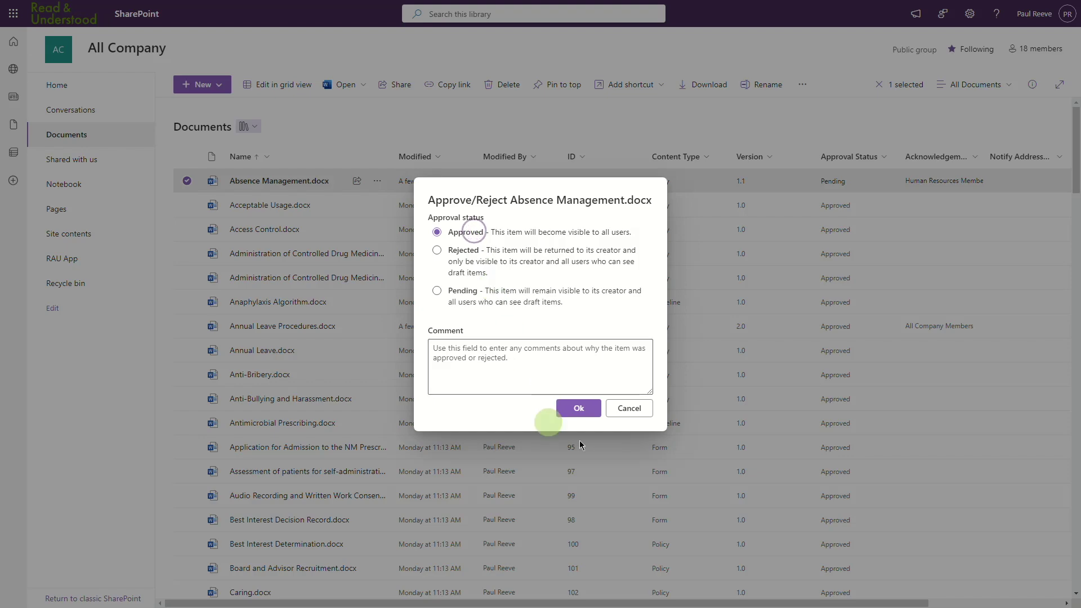
{"action": "left_click", "coordinate": [583, 409]}
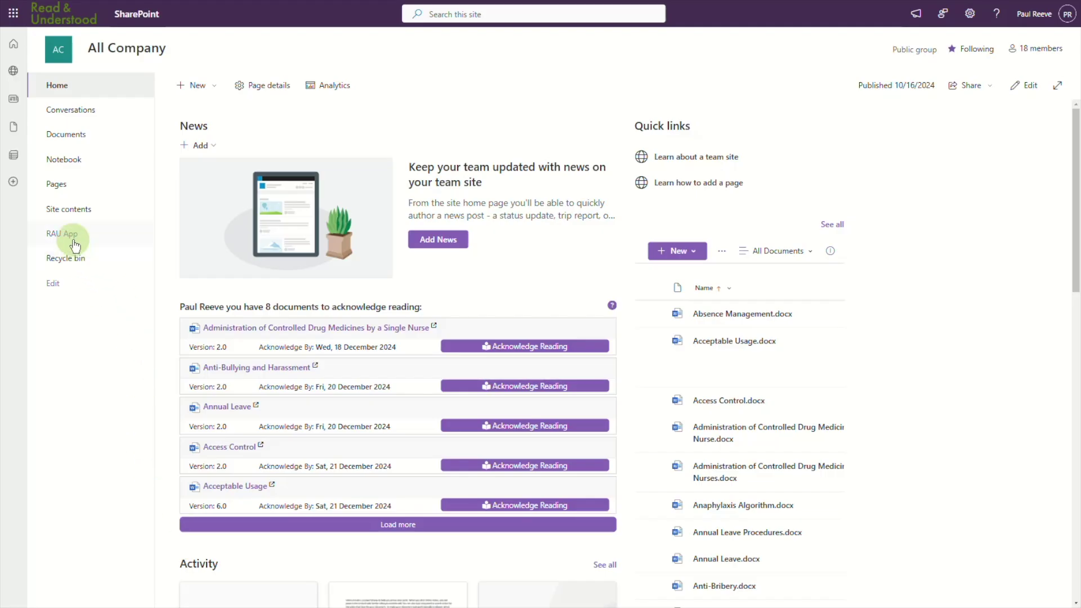
In the RAU App, open the Document Selectors for All Company's Documents library and bring up Manage Document Version Lifecycles
{"action": "left_click", "coordinate": [72, 237]}
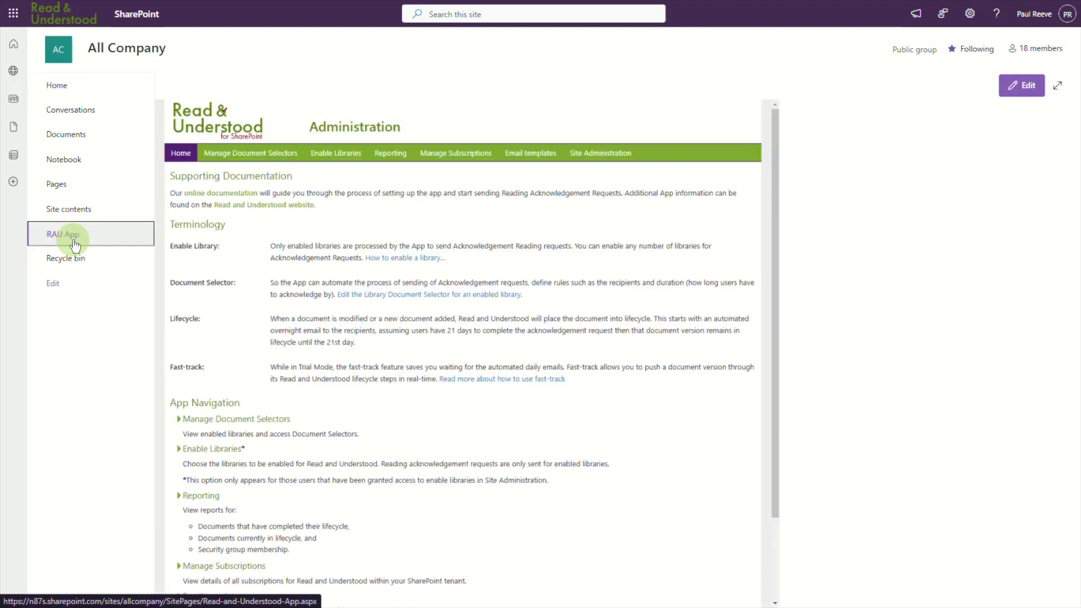
{"action": "left_click", "coordinate": [264, 154]}
{"action": "left_click", "coordinate": [217, 217]}
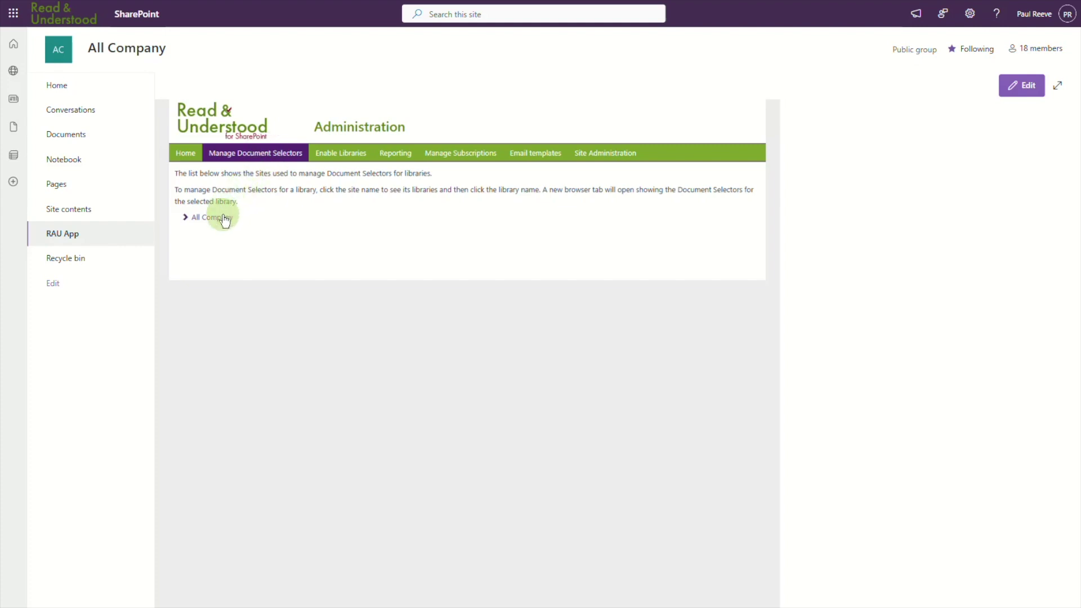
{"action": "left_click", "coordinate": [224, 230]}
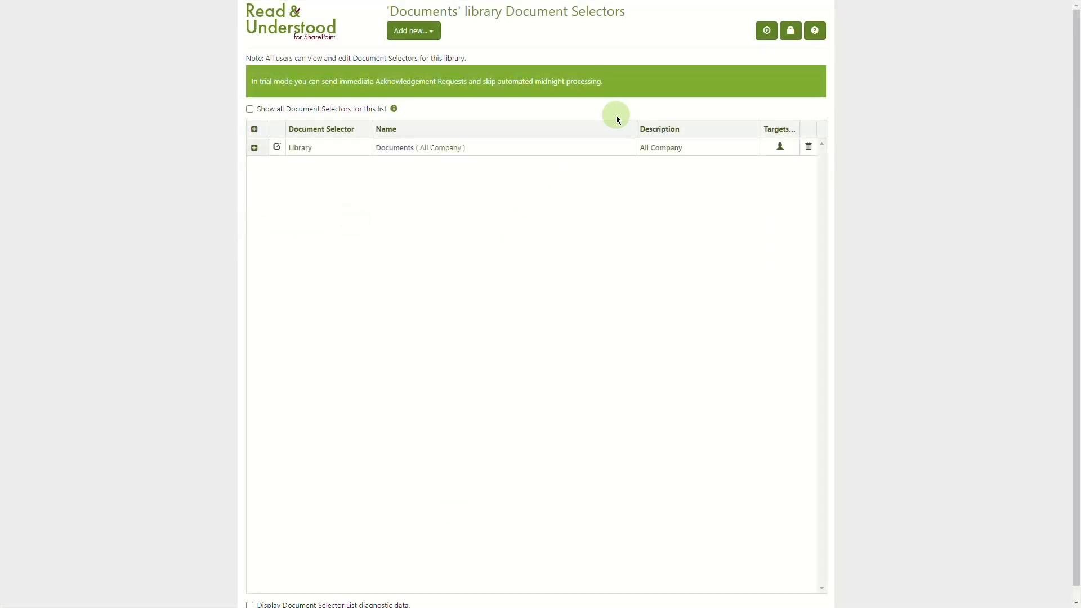
{"action": "mouse_move", "coordinate": [767, 34]}
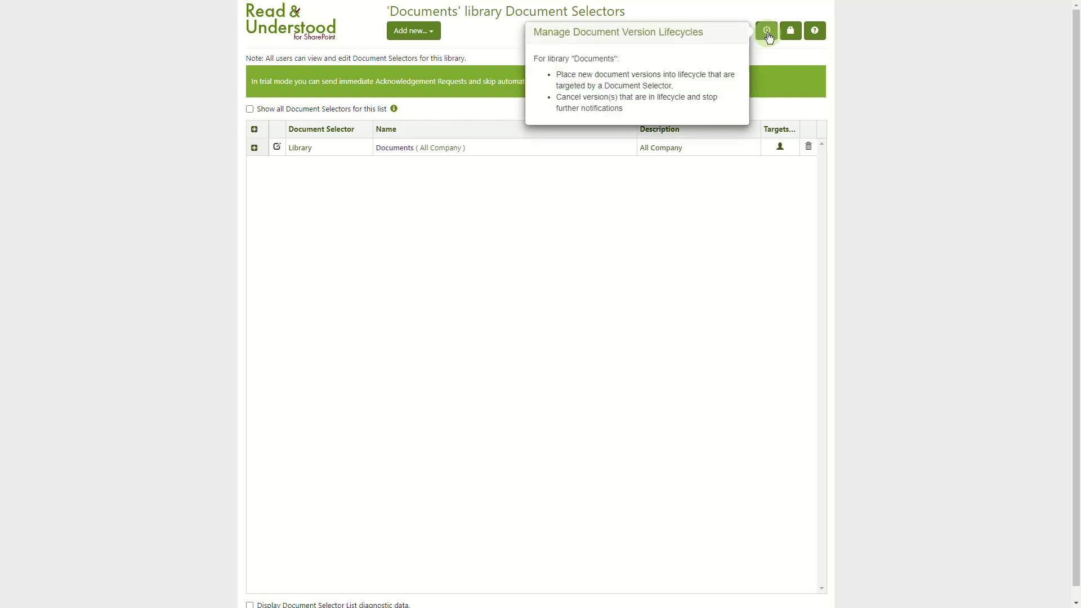
{"action": "left_click", "coordinate": [767, 31]}
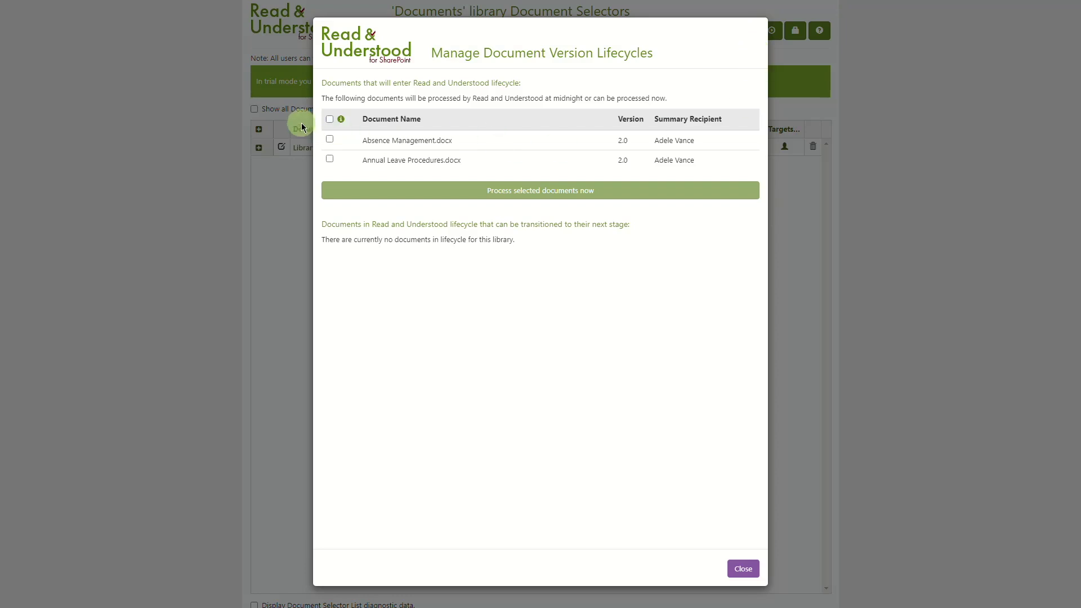
Select both Absence Management.docx and Annual Leave Procedures.docx and process them into the Read and Understood lifecycle now
{"action": "left_click", "coordinate": [330, 121]}
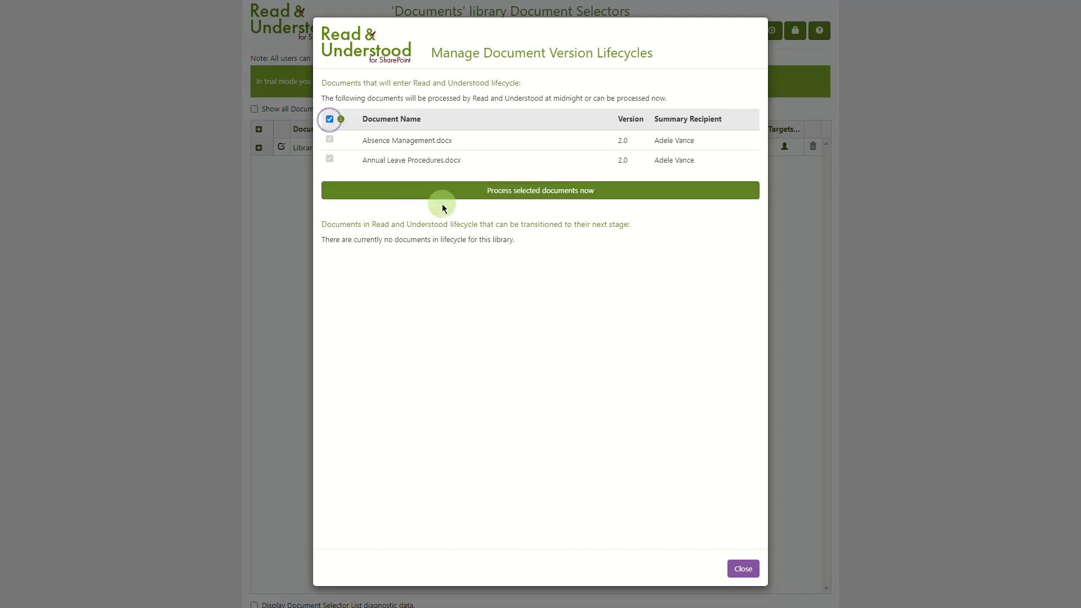
{"action": "left_click", "coordinate": [511, 192]}
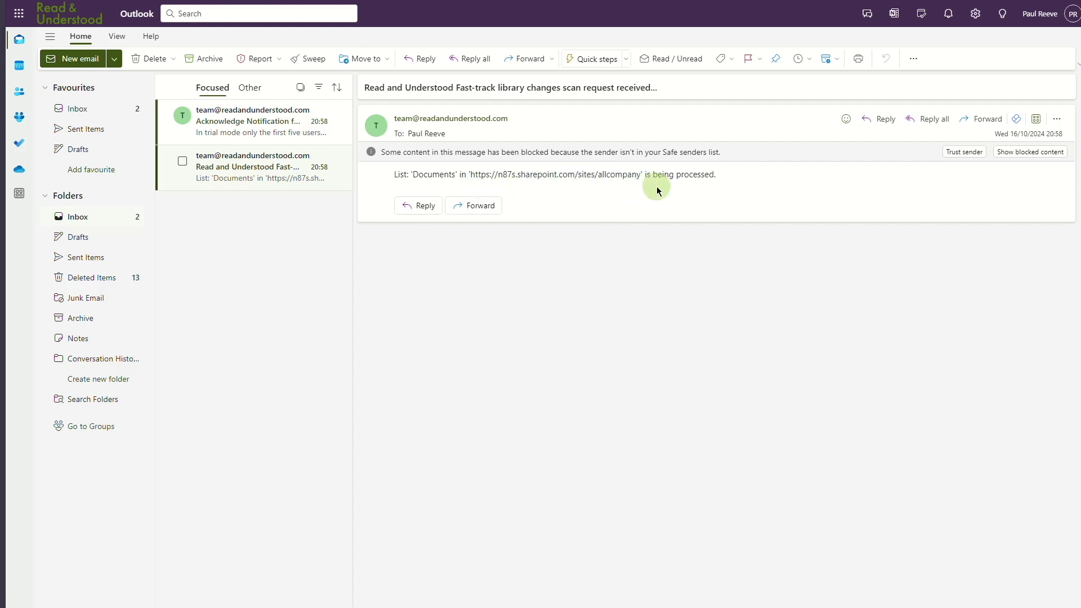
From the Annual Leave Procedures.docx acknowledgement notification in Outlook, open the linked document, then certify its reading on the acknowledgement form
{"action": "left_click", "coordinate": [247, 127]}
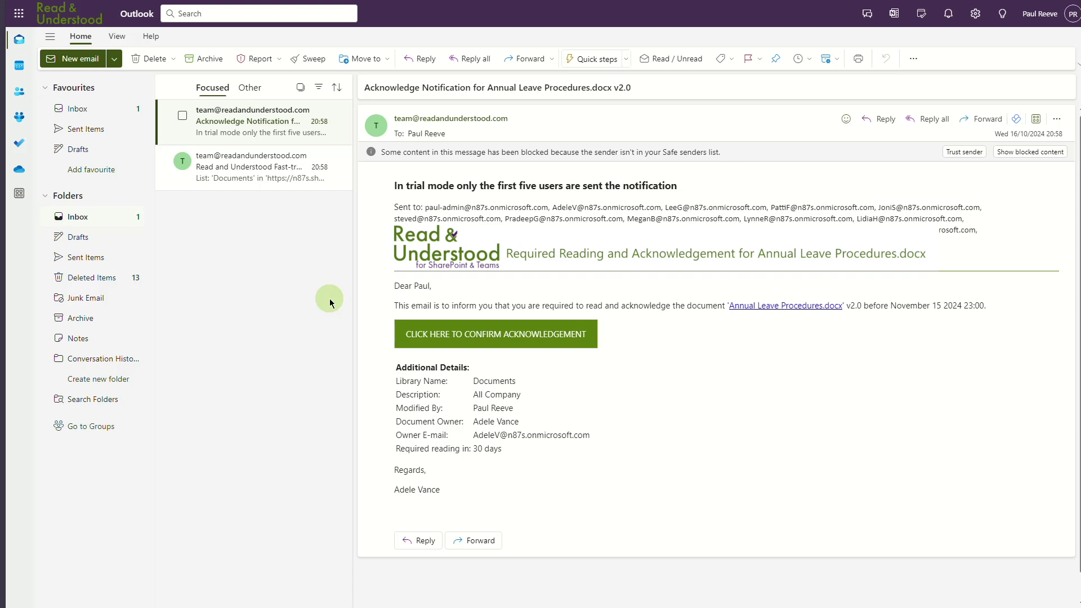
{"action": "left_click", "coordinate": [770, 307]}
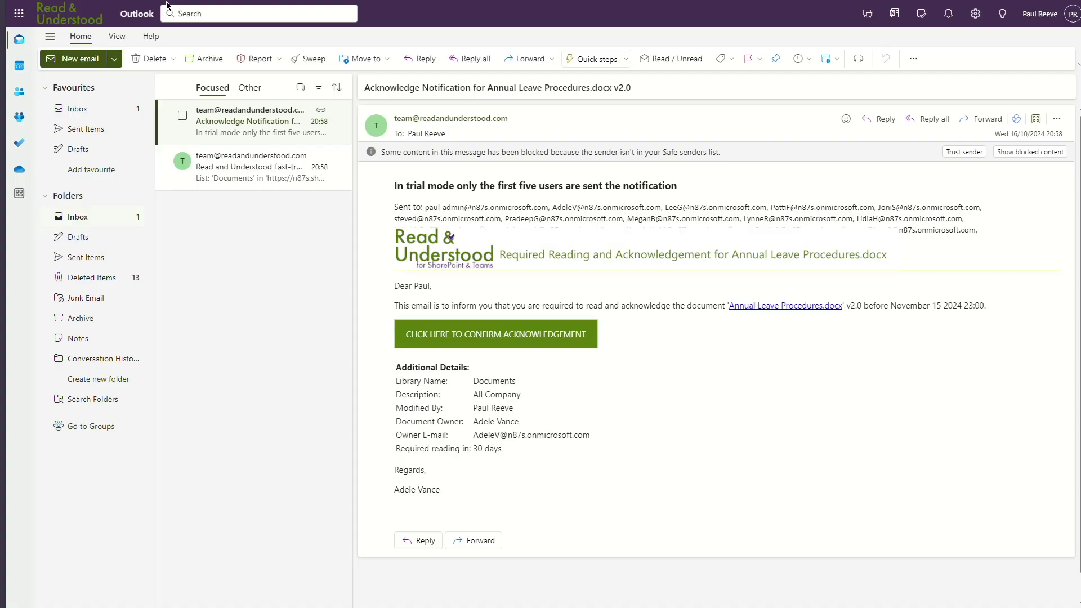
{"action": "left_click", "coordinate": [499, 341]}
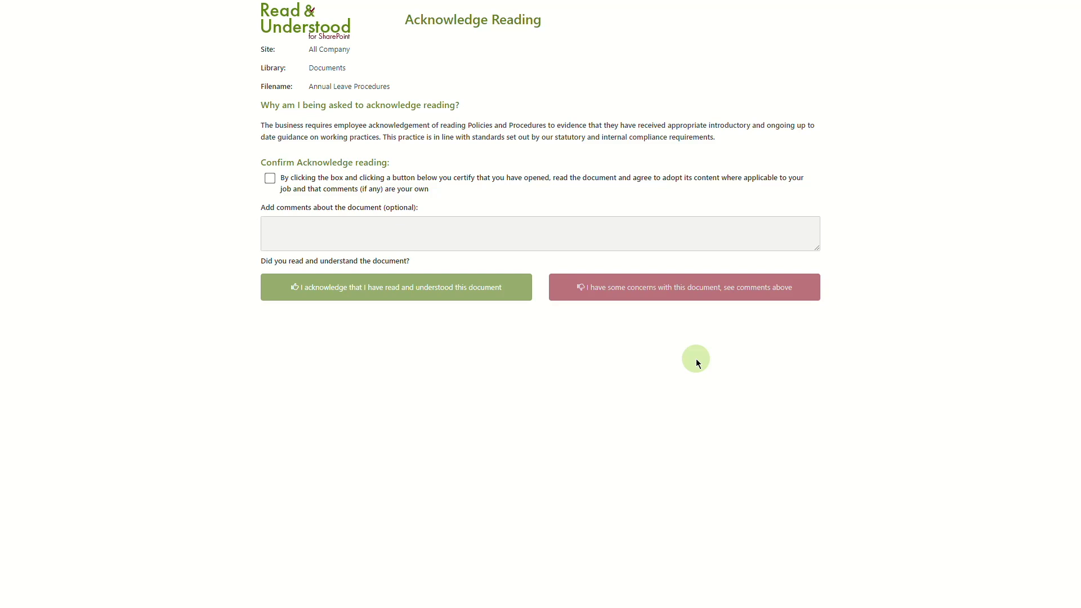
{"action": "left_click", "coordinate": [336, 179]}
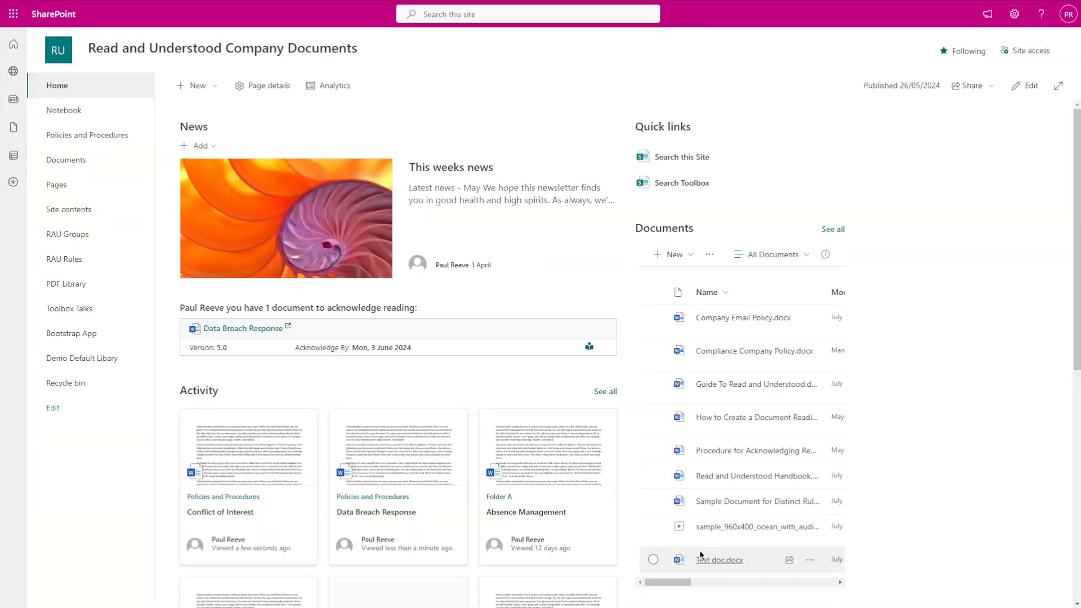
On the Read and Understood Company Documents home page, review Data Breach Response, acknowledge it as read and understood without comments, and close its form
{"action": "left_click", "coordinate": [589, 349]}
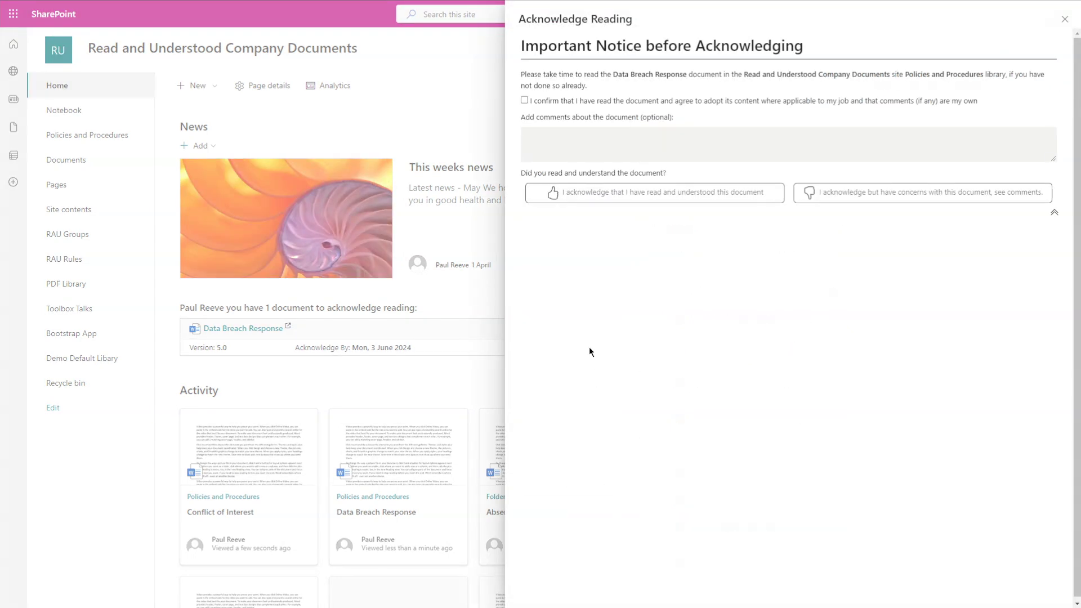
{"action": "scroll", "coordinate": [700, 400], "scroll_direction": "down", "scroll_amount": 5}
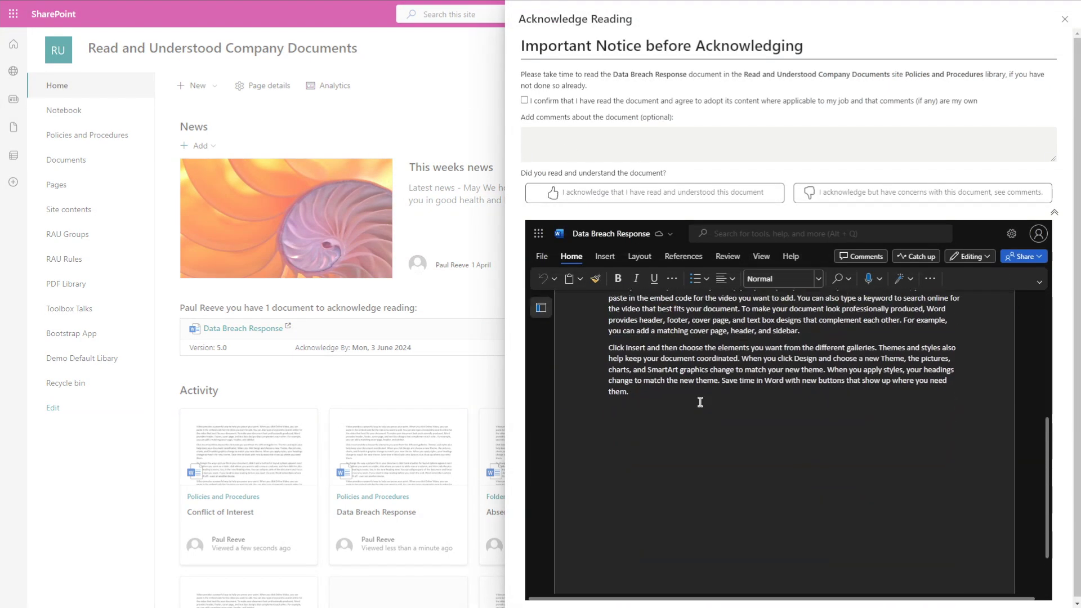
{"action": "left_click", "coordinate": [524, 100]}
{"action": "left_click", "coordinate": [555, 194]}
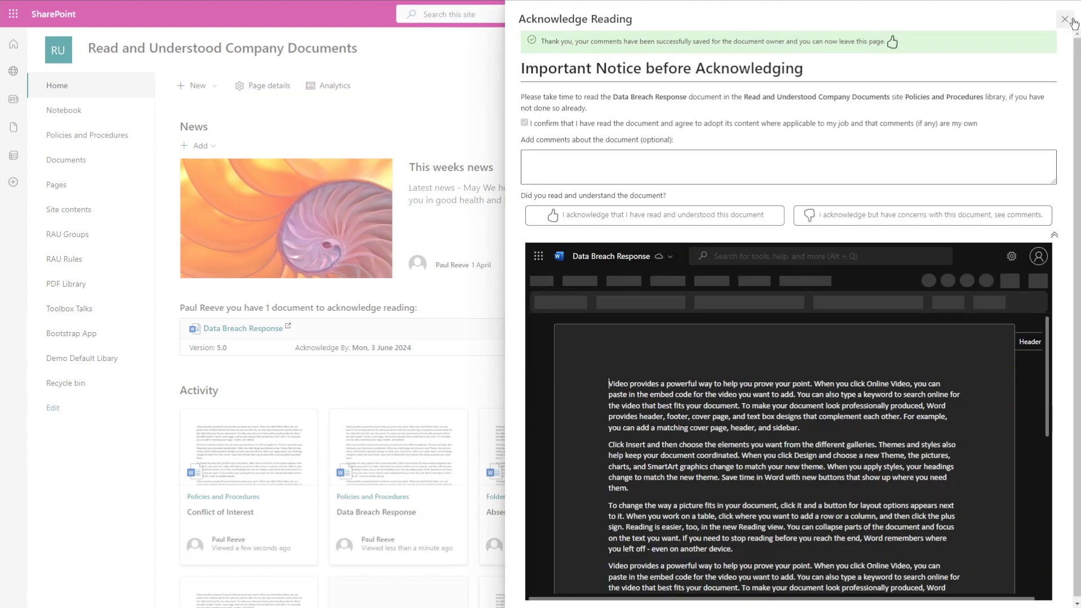
{"action": "left_click", "coordinate": [1065, 20]}
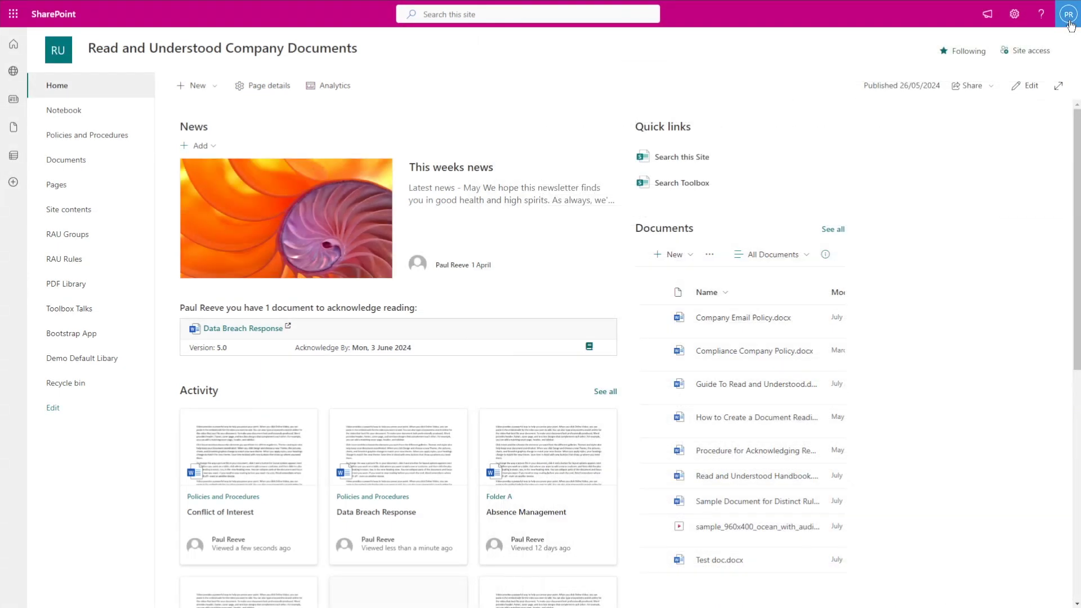